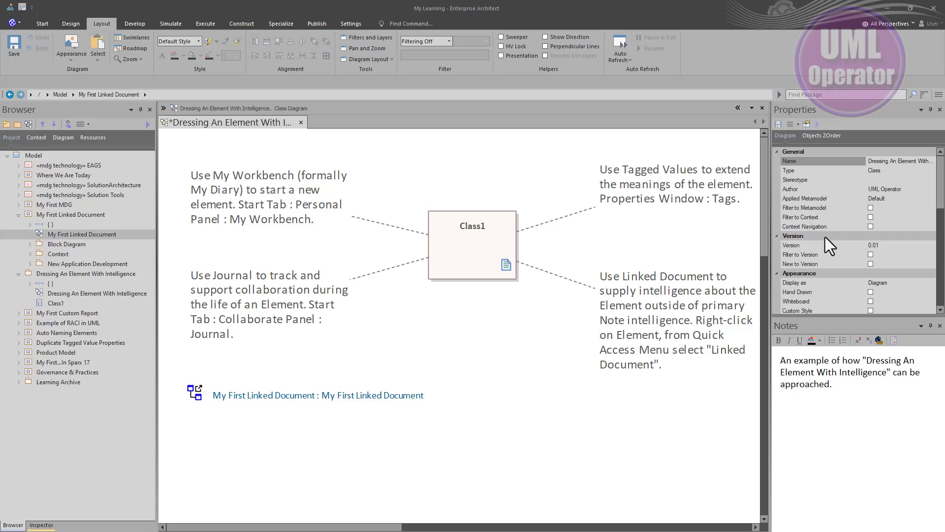
Switch the workspace to the saved user layout Common Full
left_click(845, 425)
left_click(163, 108)
left_click(22, 7)
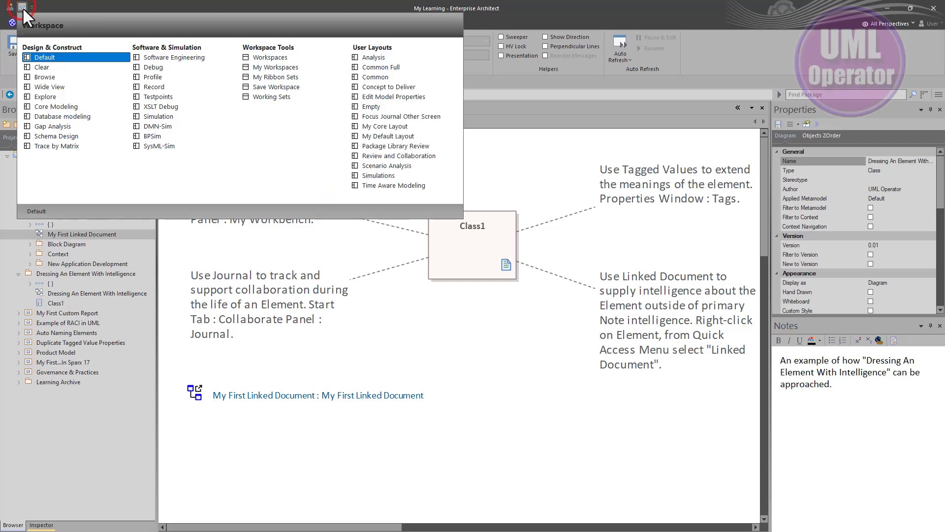
left_click(379, 68)
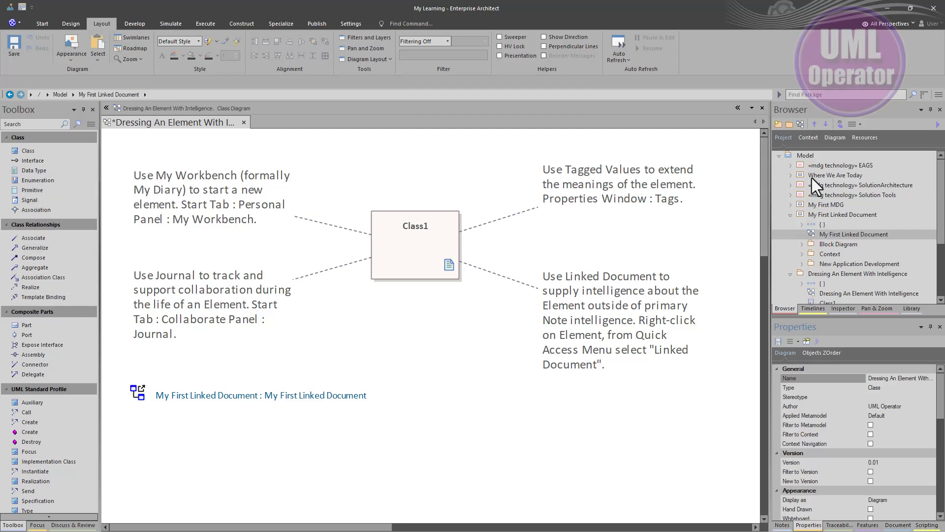
Look through the Timelines, Inspector, Pan & Zoom and Library windows, ending on the model Browser
left_click(814, 308)
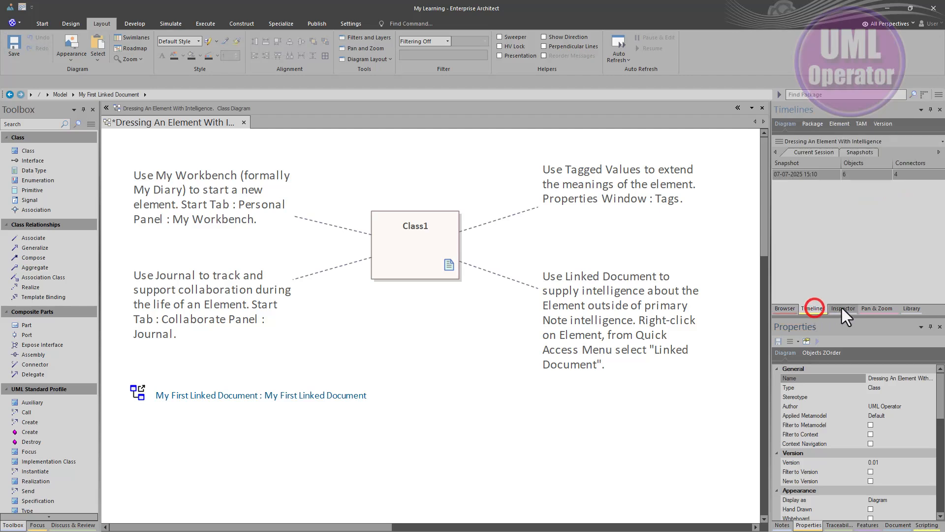
left_click(844, 308)
left_click(878, 309)
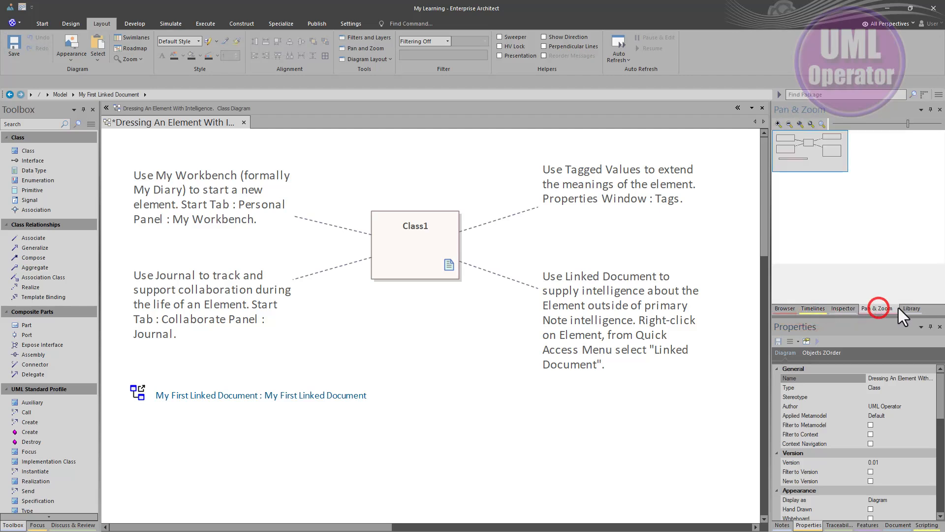
left_click(910, 308)
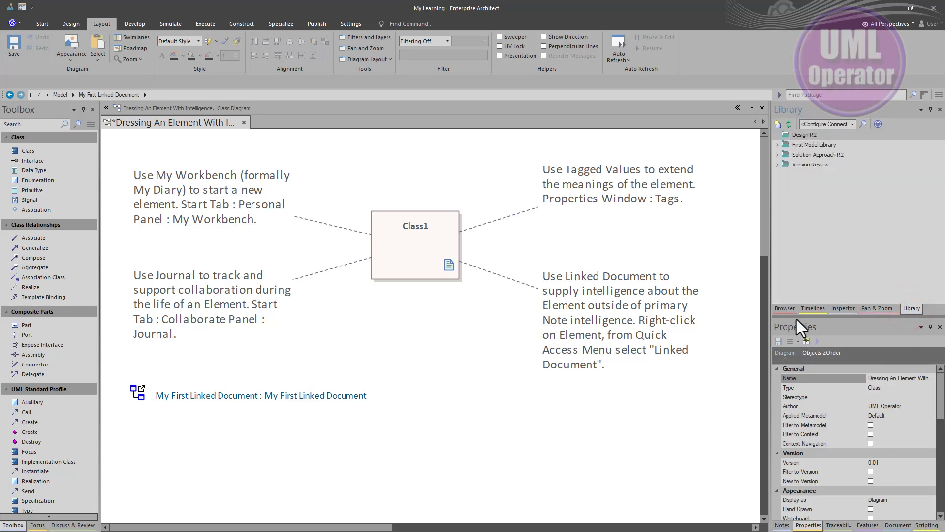
left_click(787, 301)
Look through the diagram's Notes, Properties, Traceability, Features, Document and Scripting windows, ending on Notes
left_click(782, 525)
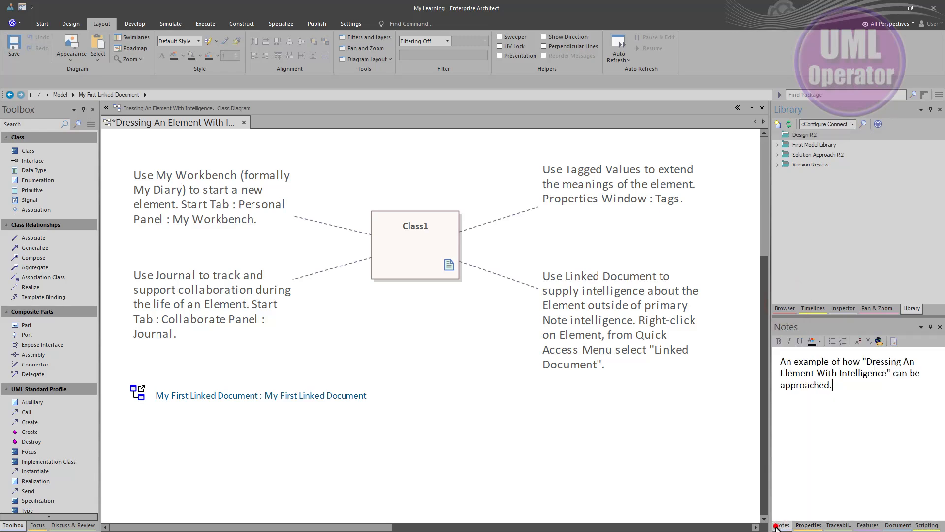
left_click(808, 525)
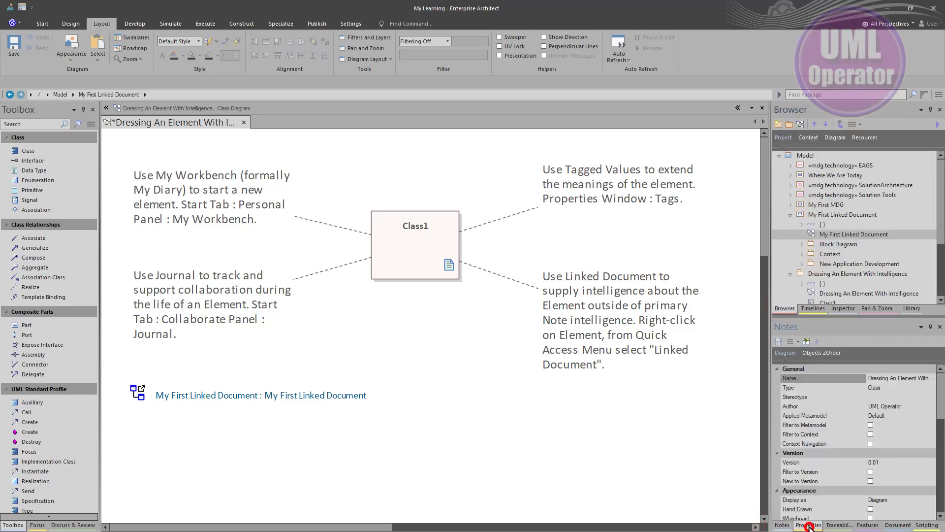
left_click(844, 524)
left_click(867, 525)
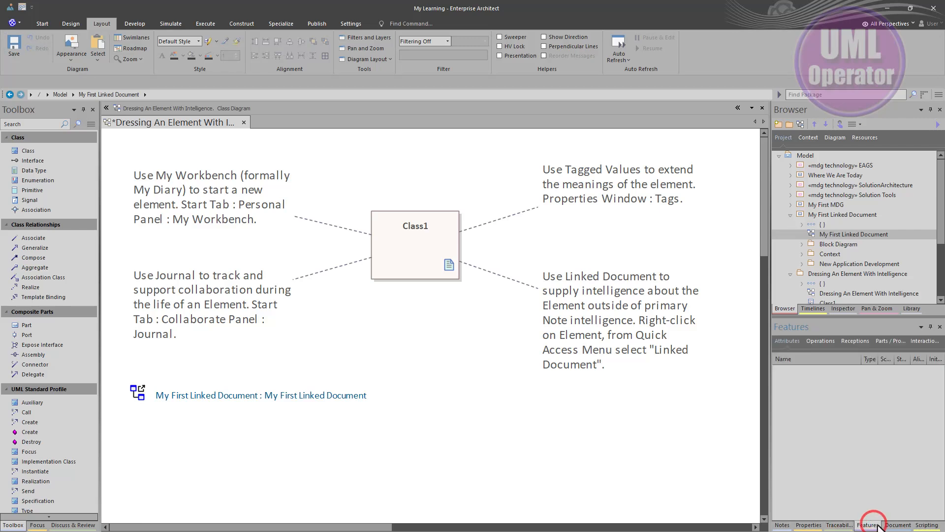
left_click(905, 524)
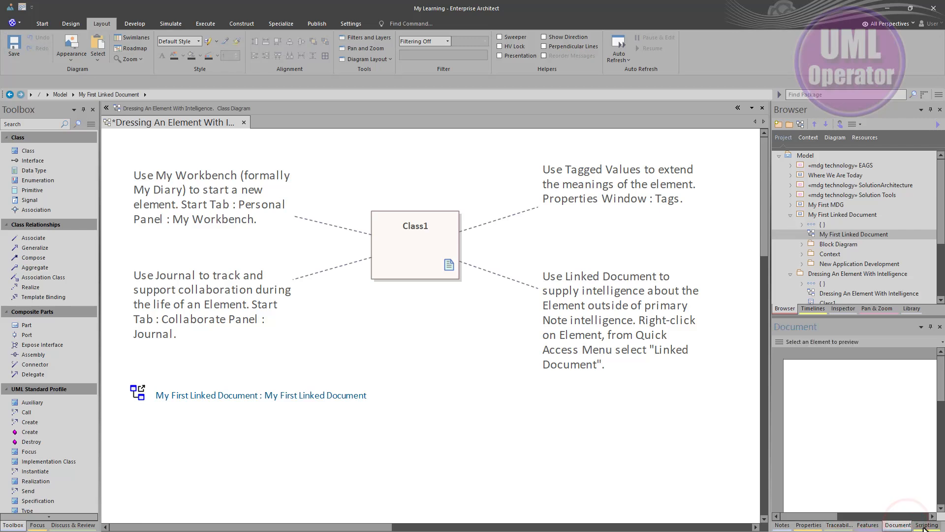
left_click(926, 524)
left_click(782, 525)
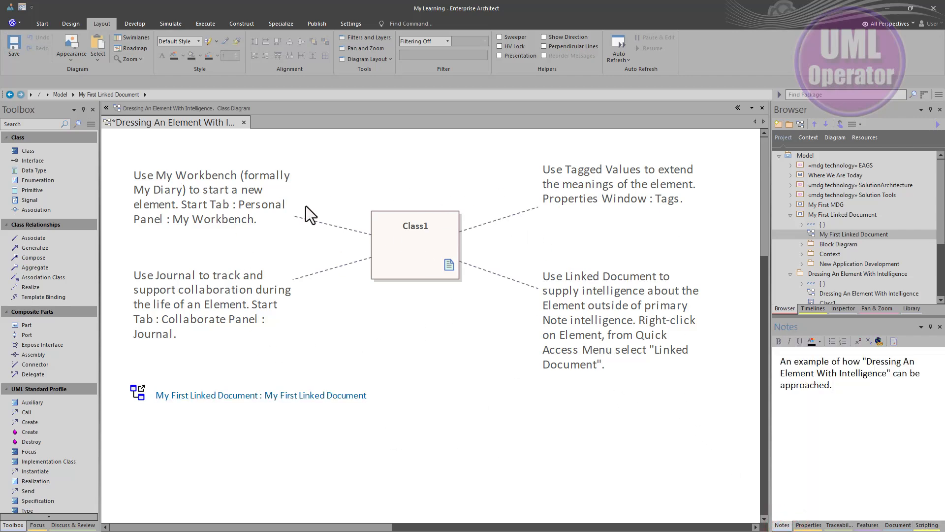
Open the properties dialog of Class1, review its notes text and close the dialog
left_click(399, 250)
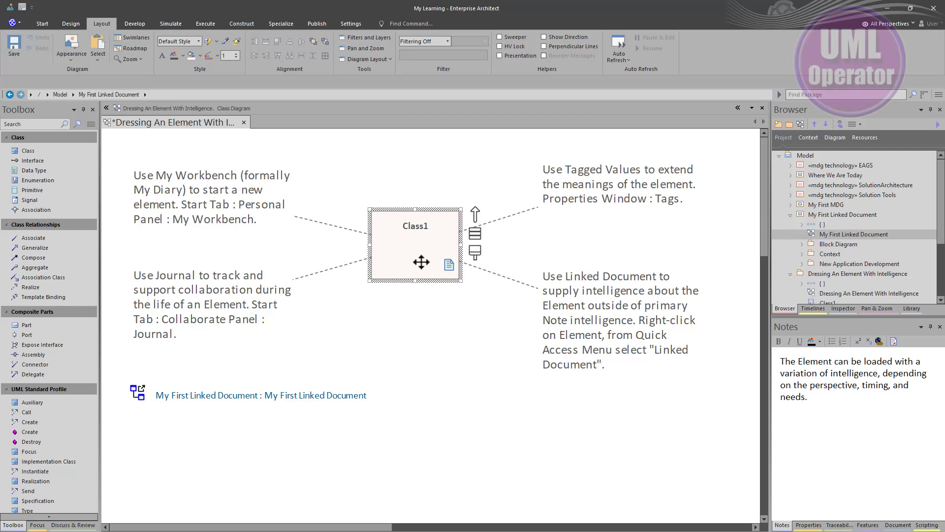
left_click(421, 258)
double_click(421, 259)
left_click(458, 270)
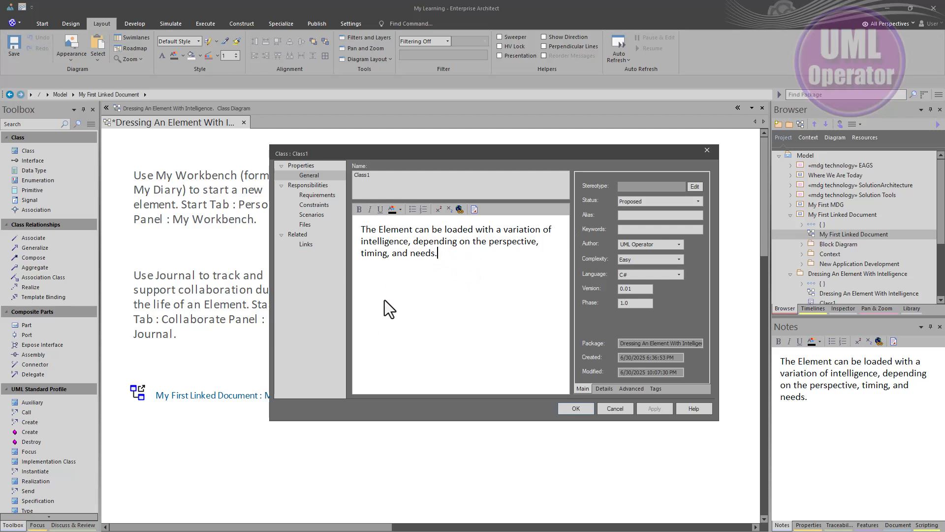
left_click_drag(444, 252, 361, 232)
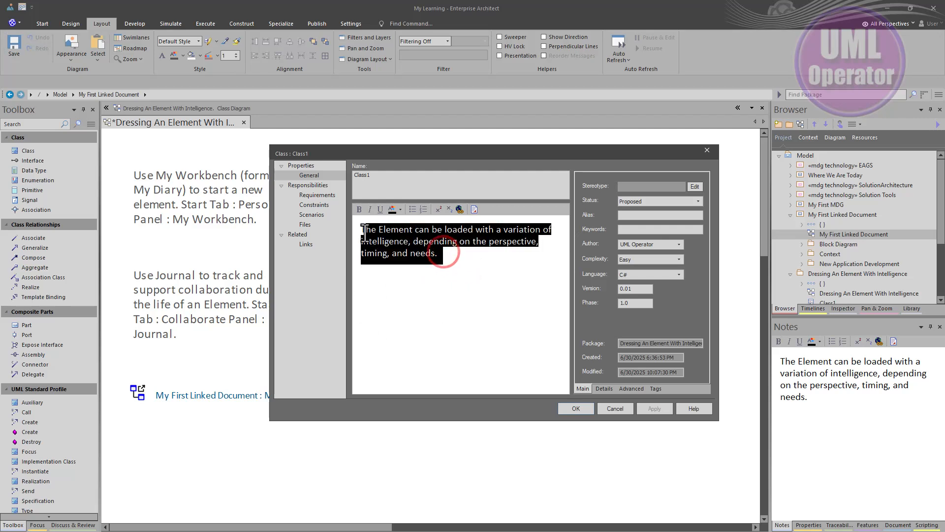
left_click(471, 264)
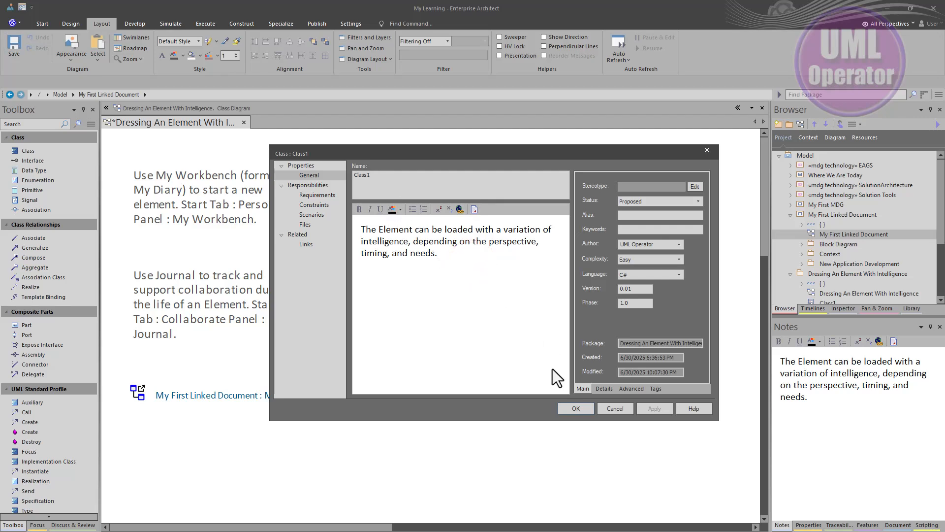
left_click(585, 410)
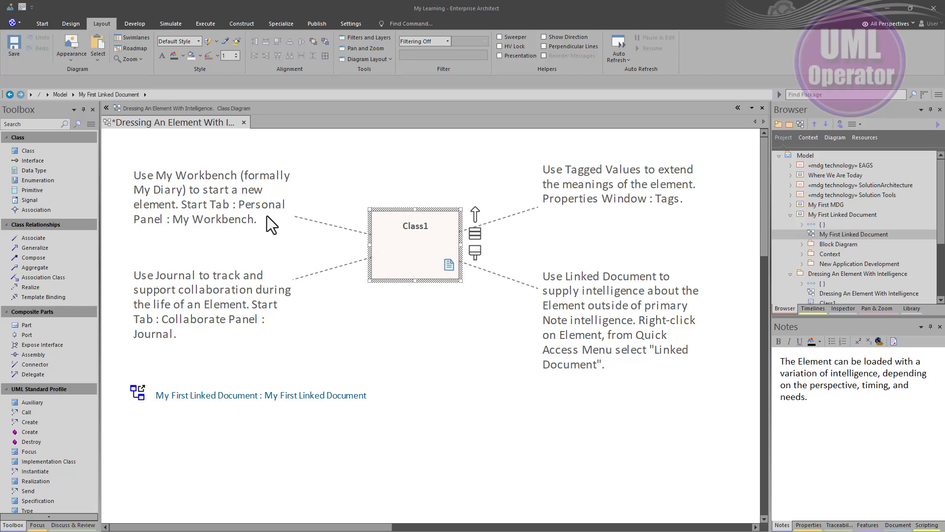
Select the note about My Workbench on the diagram and open the My Workbench view
left_click(222, 202)
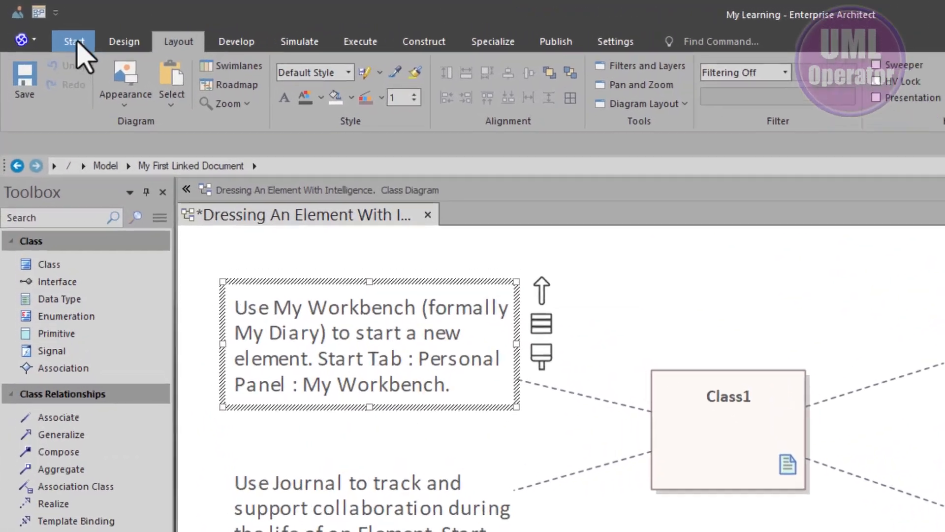
left_click(75, 42)
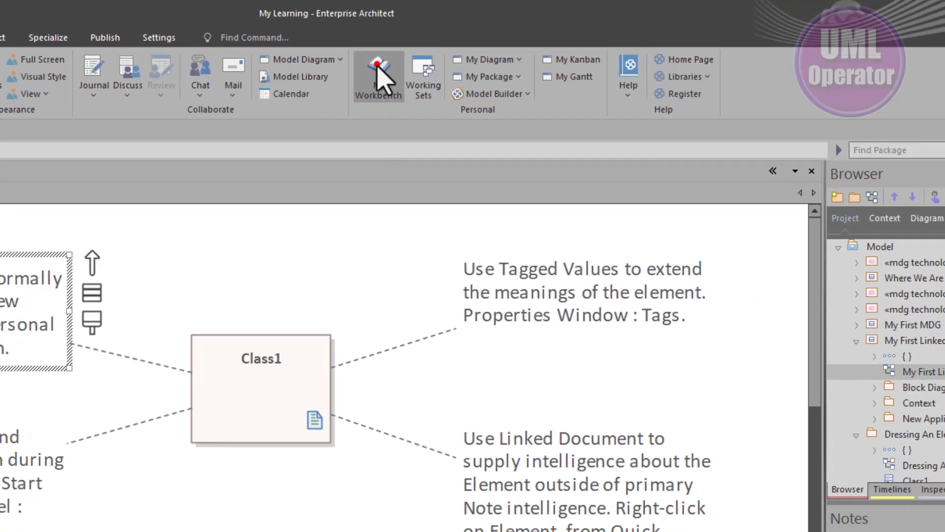
left_click(450, 91)
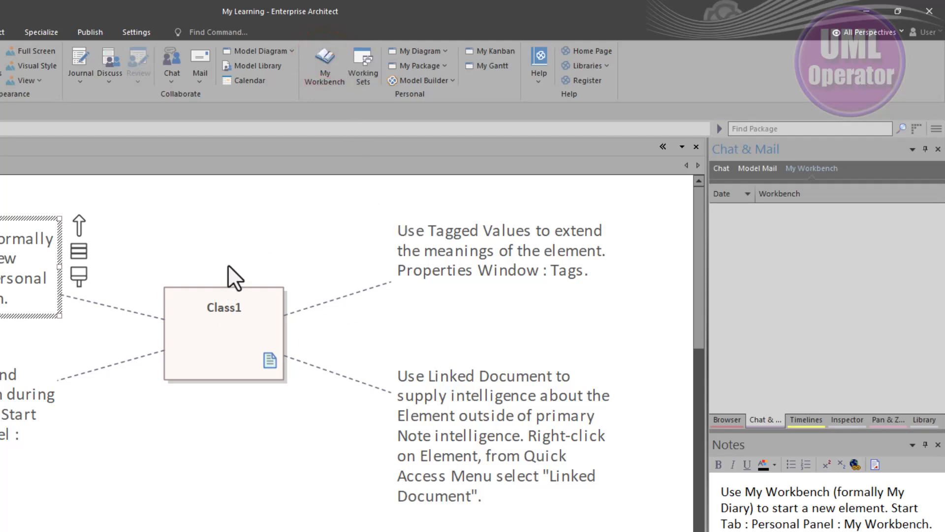
right_click(738, 227)
left_click(742, 221)
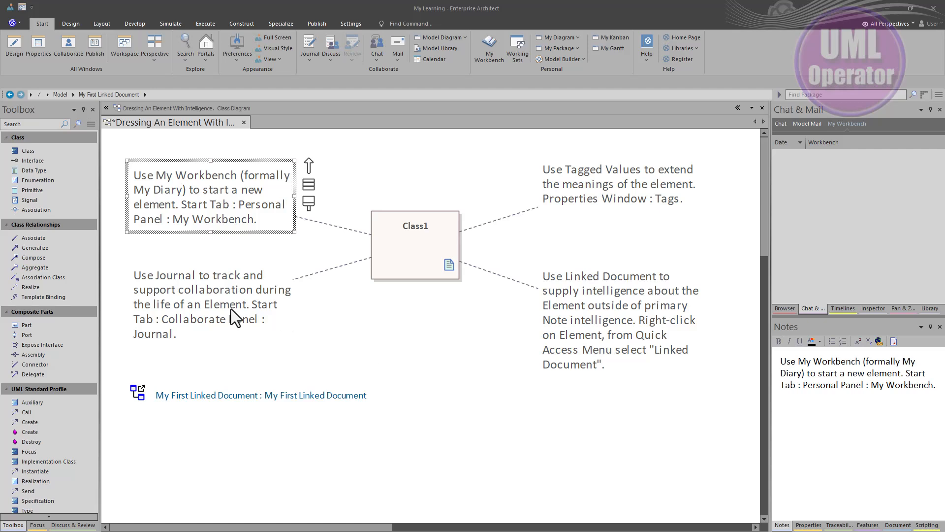
Select the note about the Journal, display the Focus window and collapse its Recent group
left_click(213, 307)
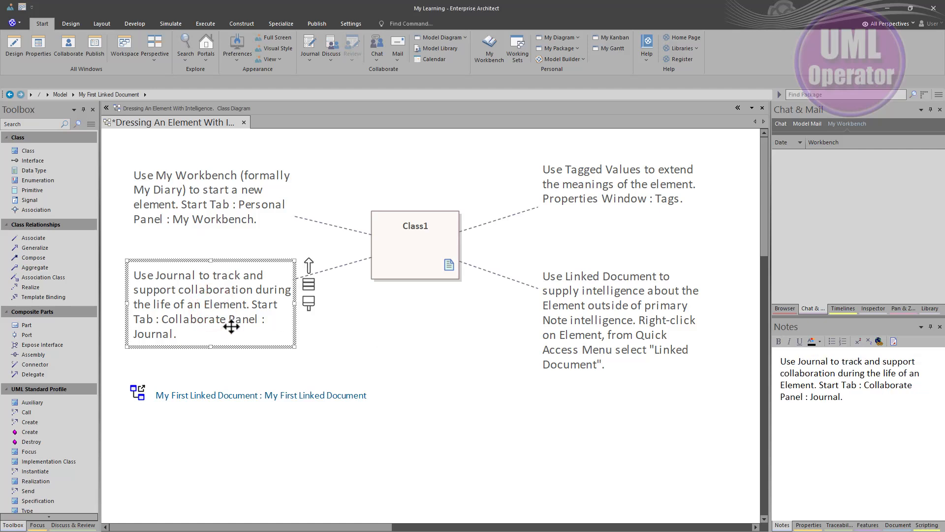
left_click(15, 524)
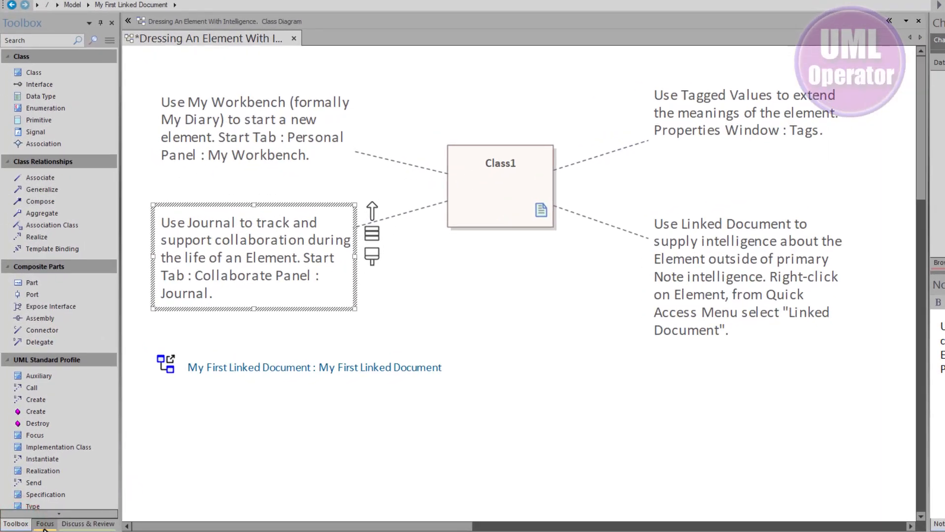
left_click(44, 523)
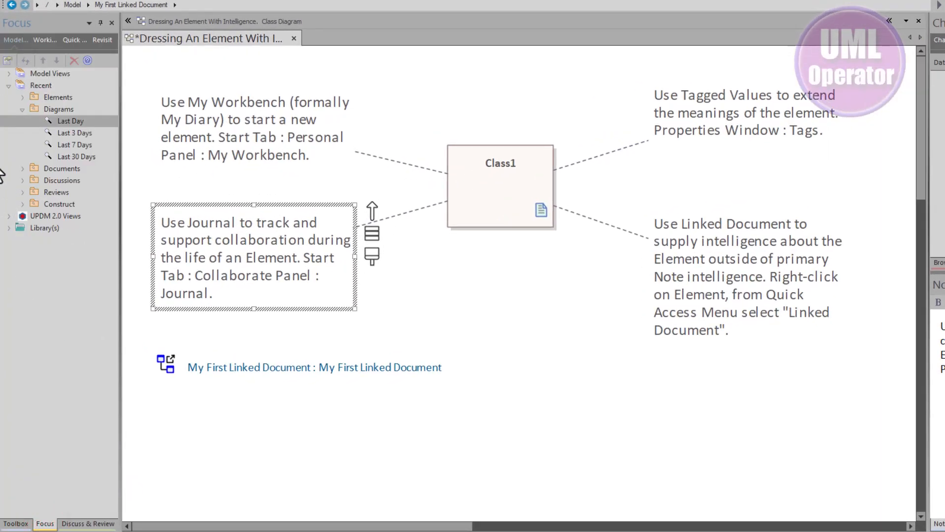
left_click(8, 85)
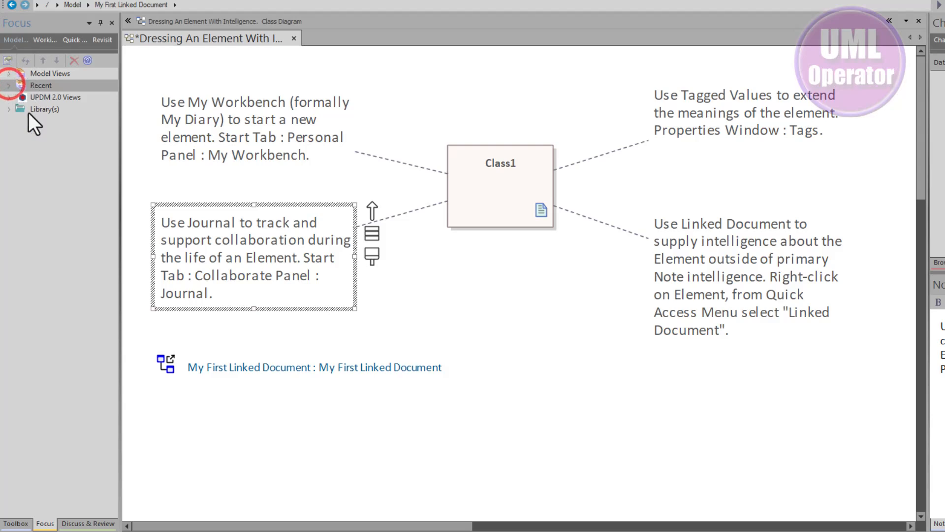
Display the journal in the Discuss & Review window, viewing the selected note's entry and the entry of Class1
left_click(82, 525)
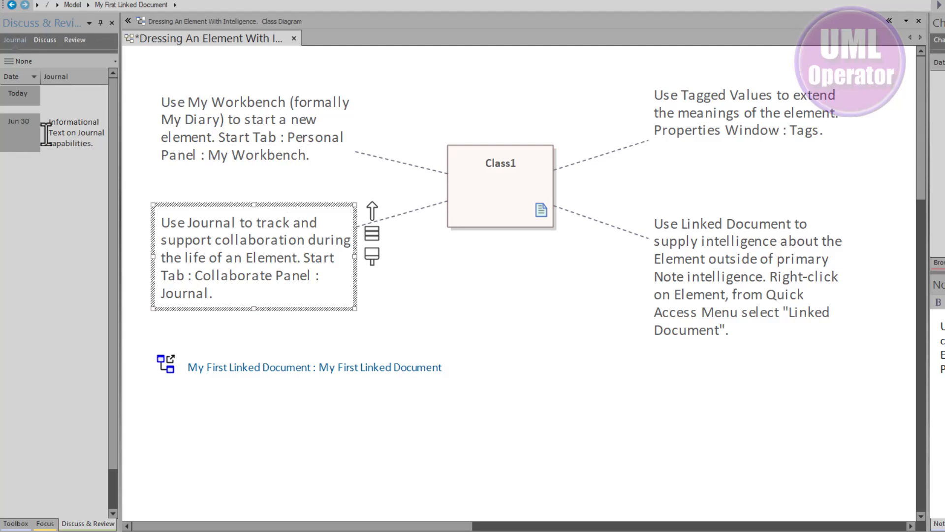
left_click(64, 132)
left_click(503, 184)
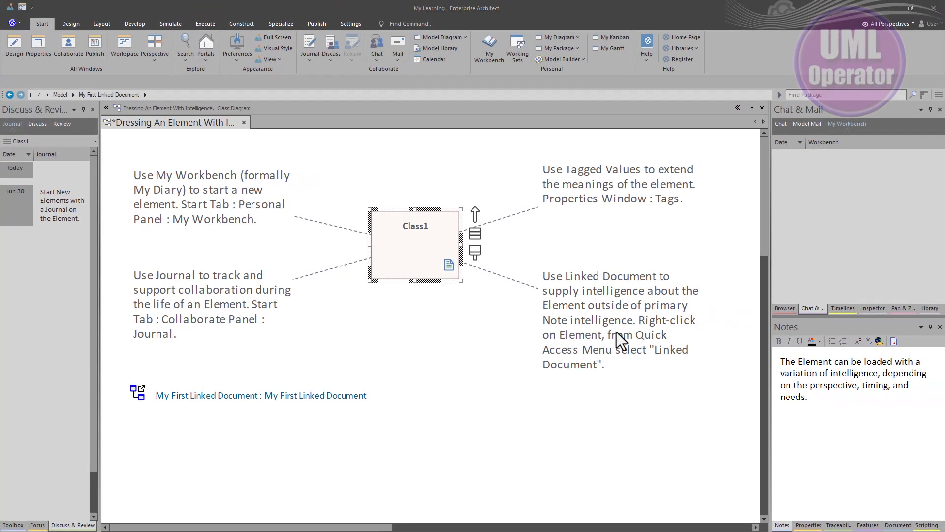
Select the note about linked documents, open the linked document of Class1 to view it, and close it
left_click(606, 326)
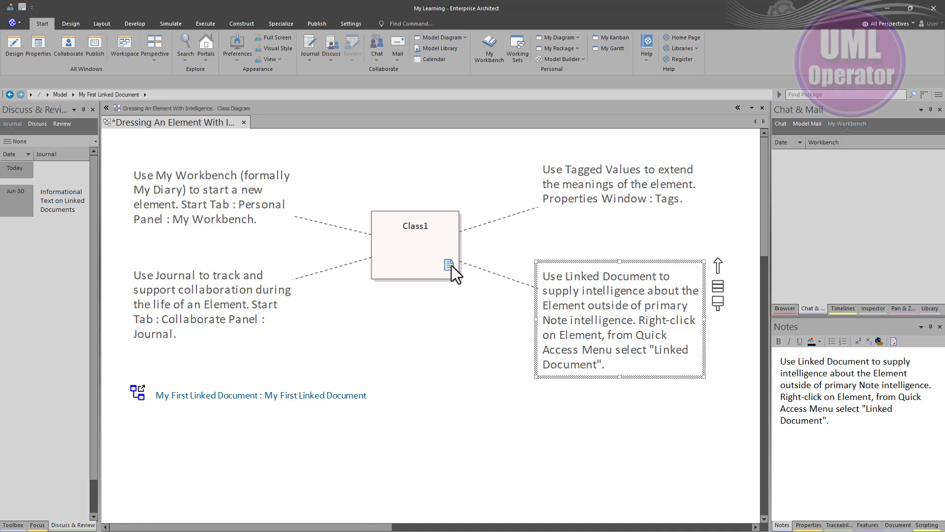
left_click(416, 253)
right_click(416, 254)
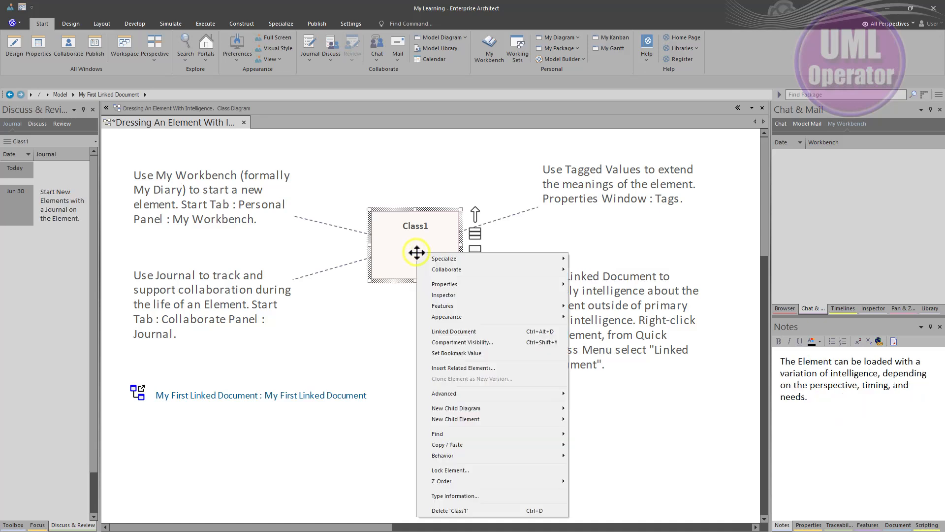
left_click(453, 330)
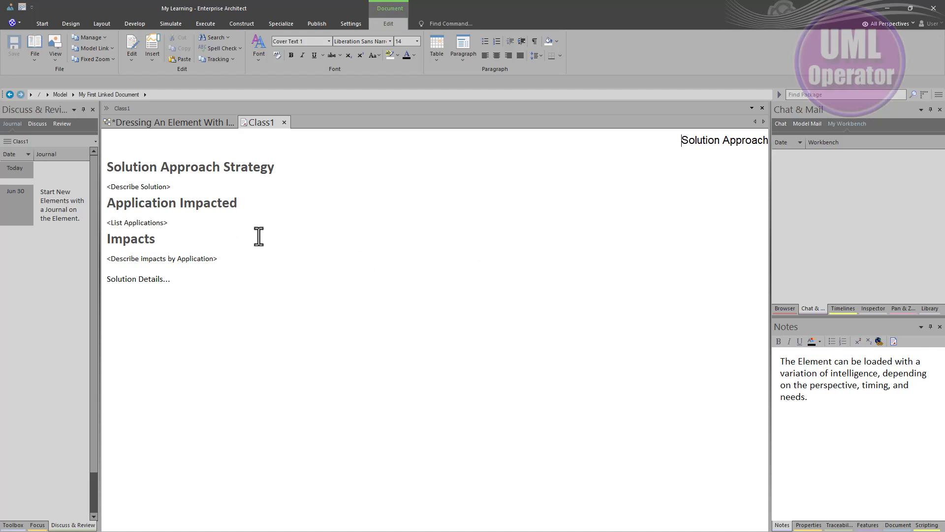
left_click(284, 123)
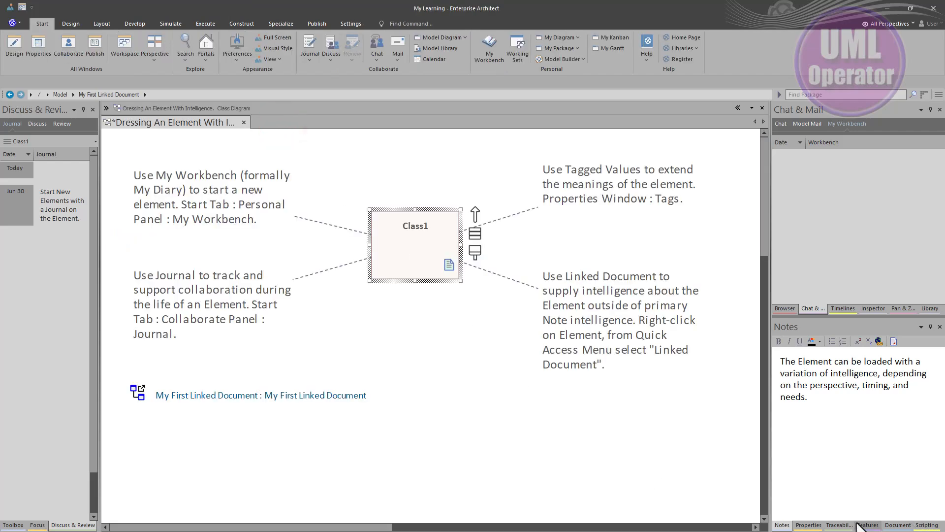
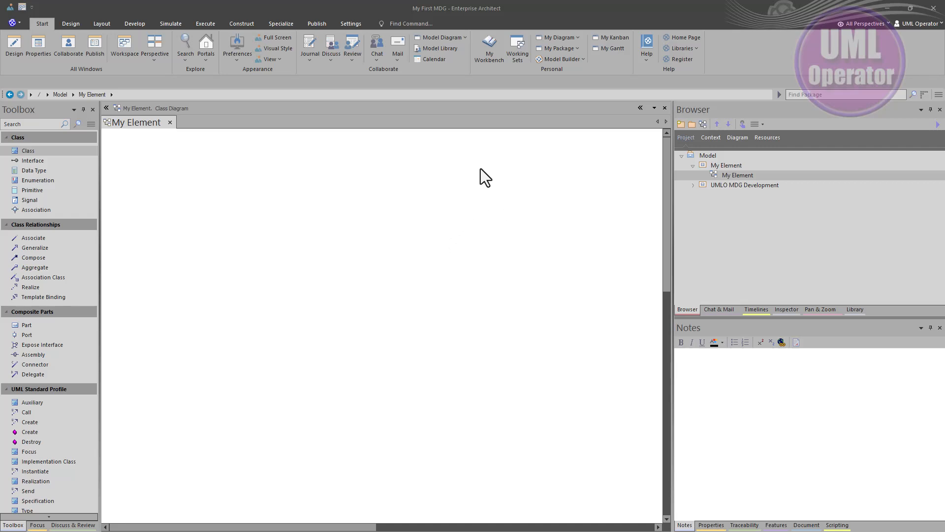
Add a class named My Class to the My Element class diagram
left_click(729, 166)
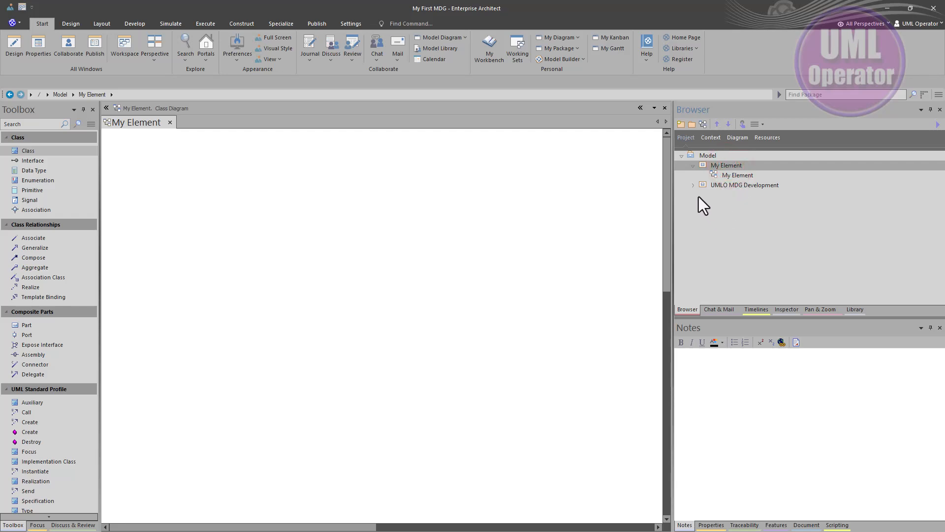
left_click(28, 151)
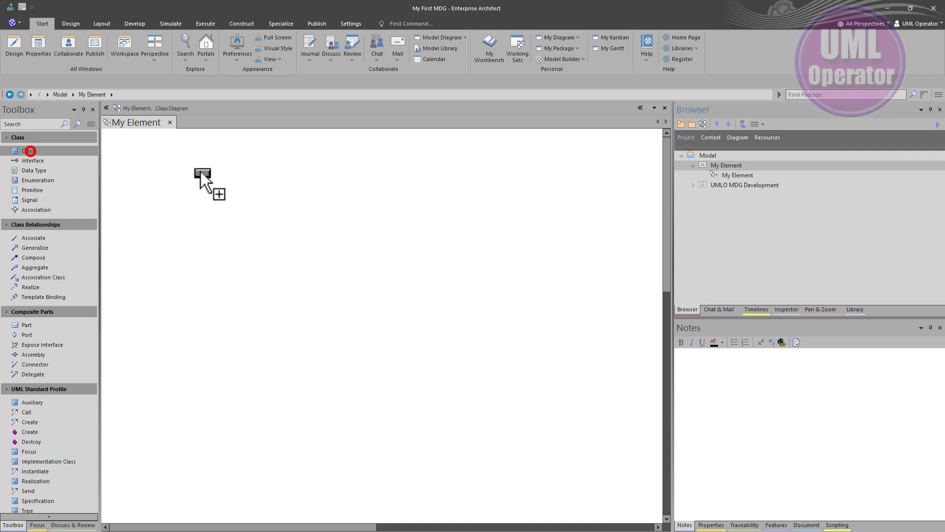
left_click(334, 258)
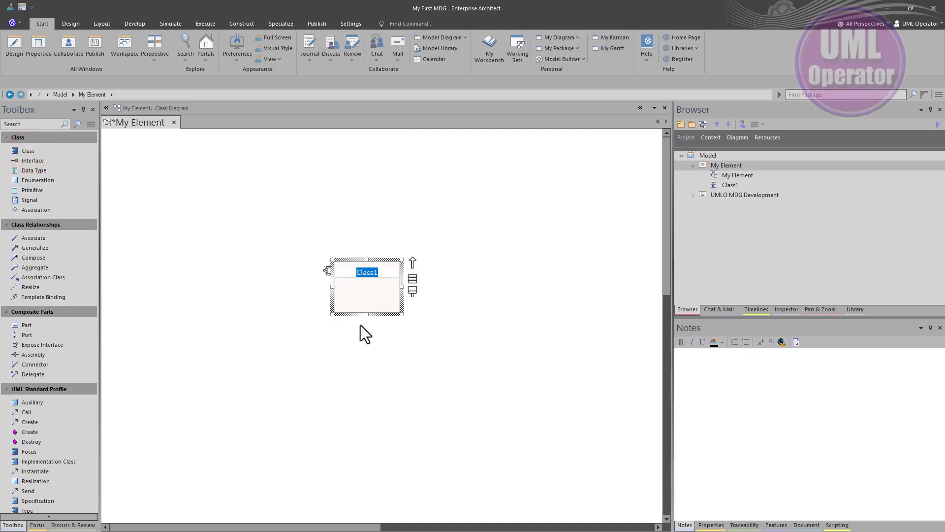
type("My Class")
key("Return")
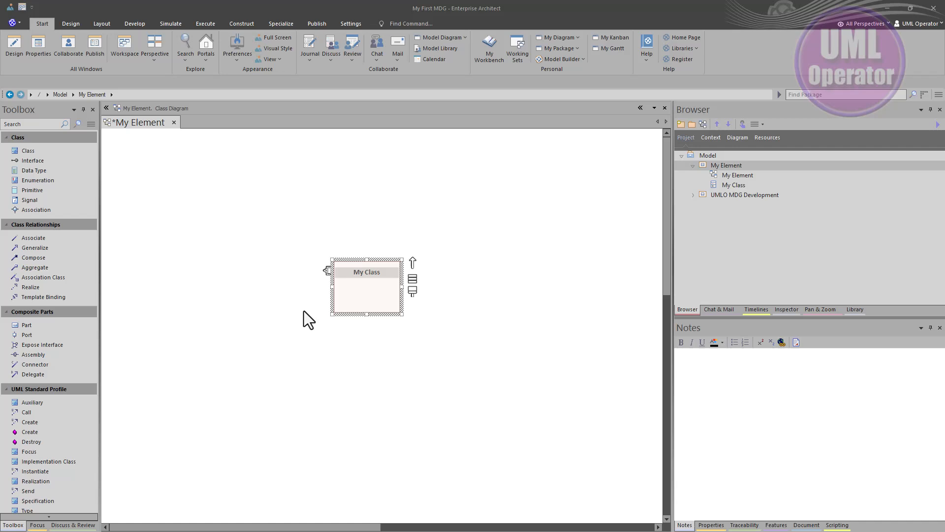
Paste the paragraph beginning 'Sparx is the best modeling tool that I use' into the notes of My Class, save it and reselect the class
double_click(353, 297)
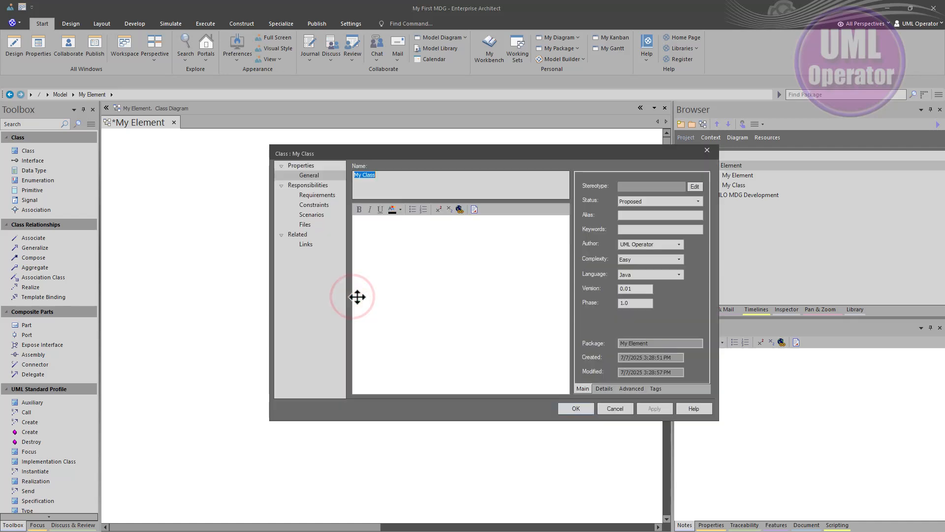
left_click(378, 279)
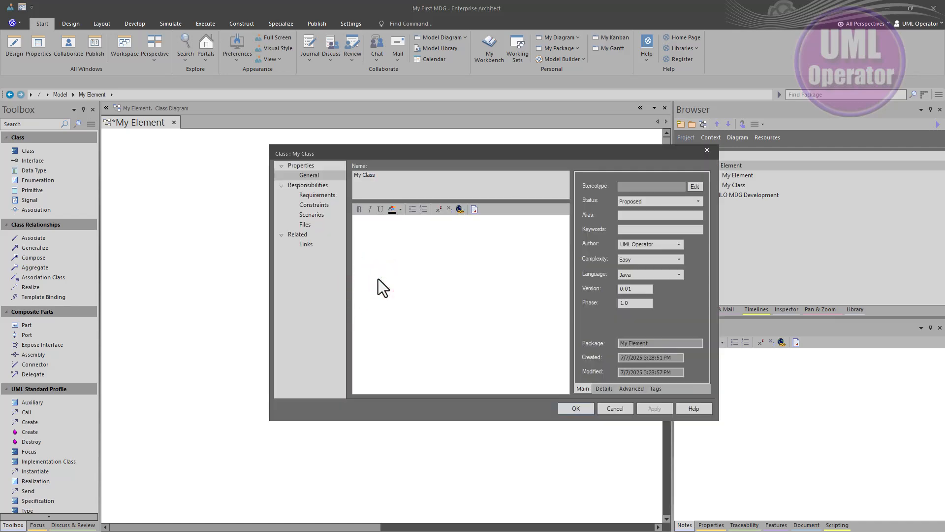
type("Sparx is the best modeling tool that I use. I have used dozens of modeling tools over the years. Most are simply drawing tools leaving modelers with having to add intelligence in other ways. This wastes time, labor, and valuable human resource energy.")
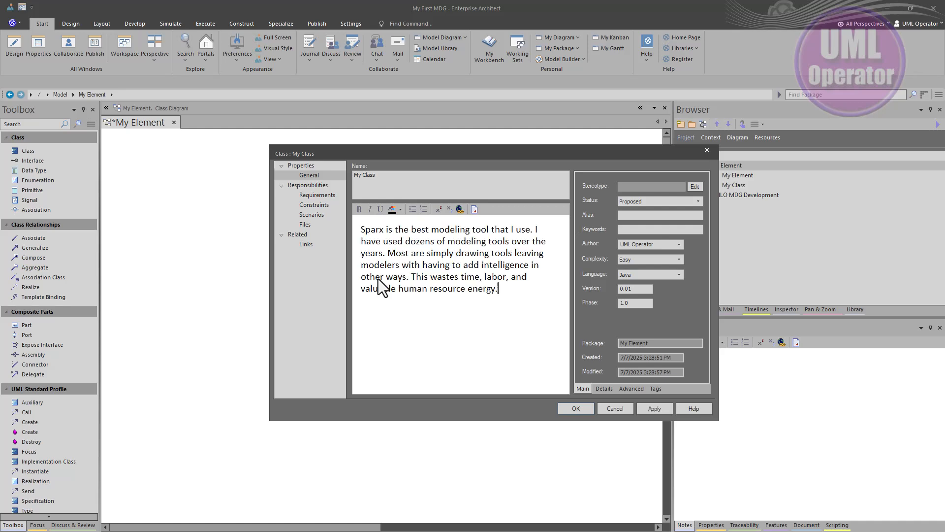
left_click(576, 408)
left_click(448, 379)
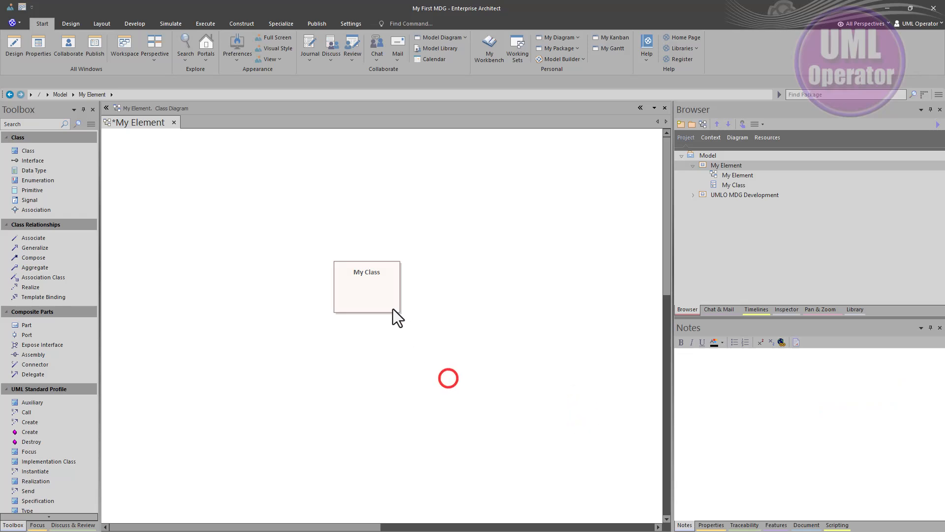
left_click(353, 286)
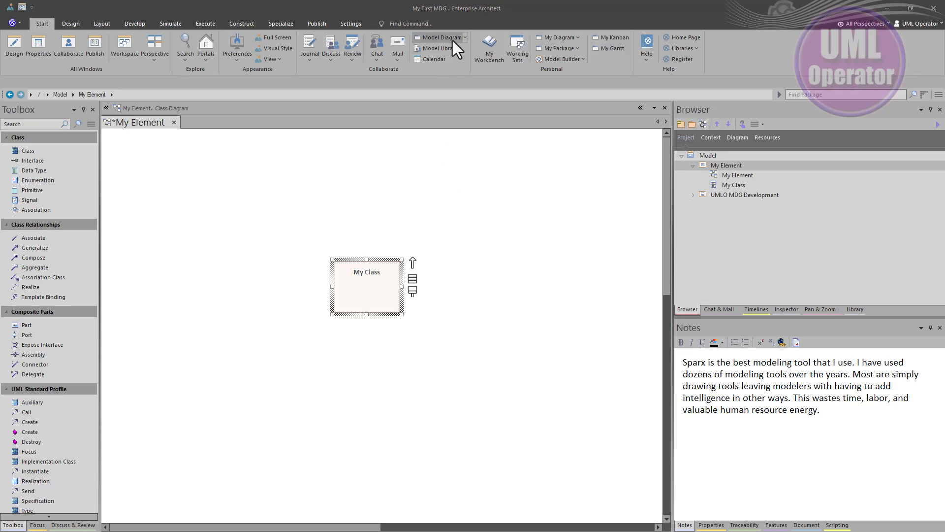
Add today's entry 'We need an element that addresses an Application to realize our Requirement.' to My Workbench
left_click(491, 49)
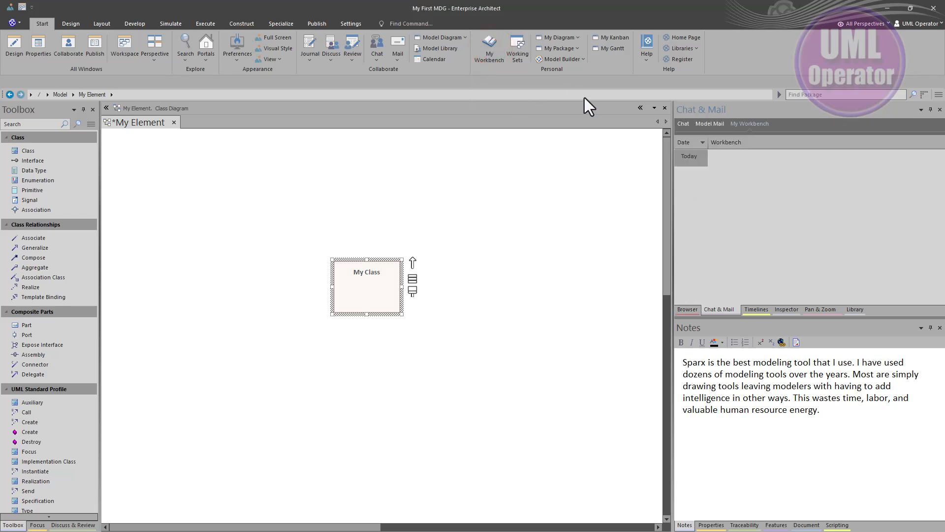
left_click(723, 156)
type("We need an element that addresses an Application to realize our Requirement.")
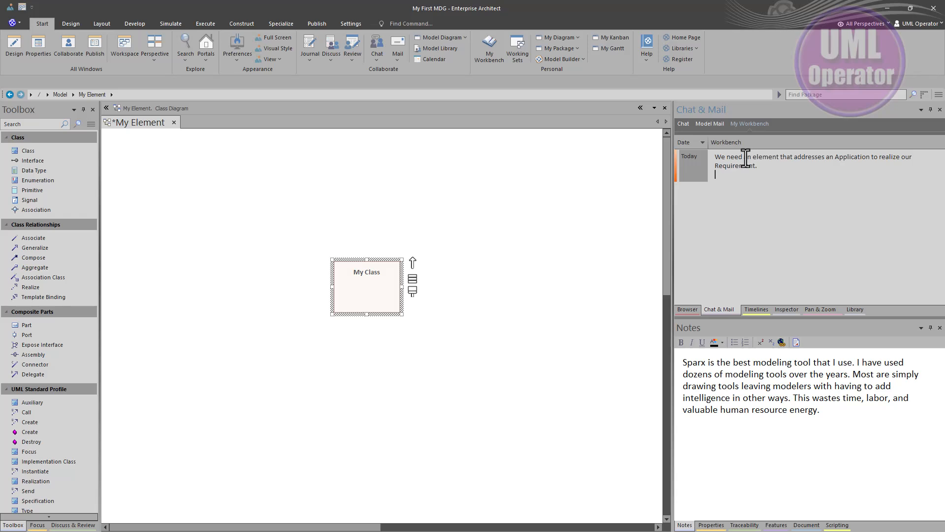
key("BackSpace")
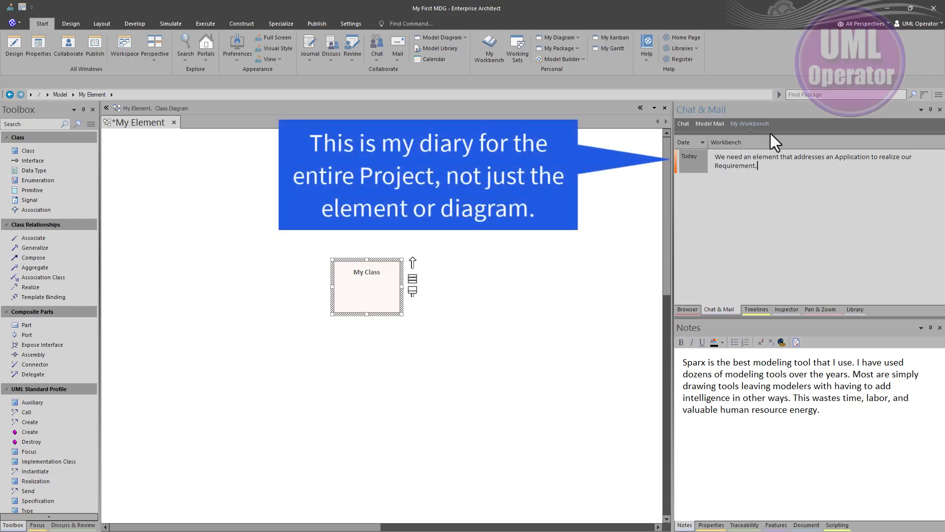
left_click(707, 233)
left_click(500, 268)
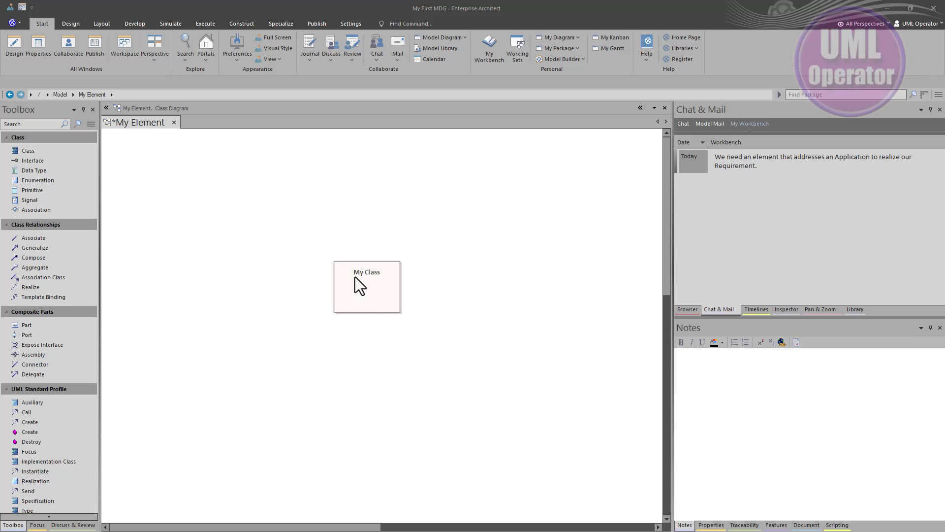
Add the journal entry 'We need an element that addresses an Application to realize our Requirement.' for the My Element diagram
left_click(37, 22)
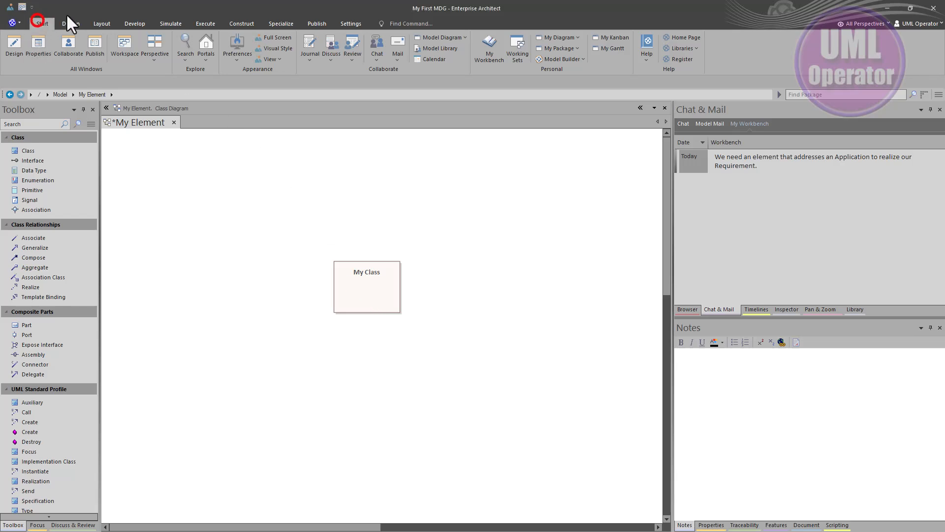
left_click(304, 46)
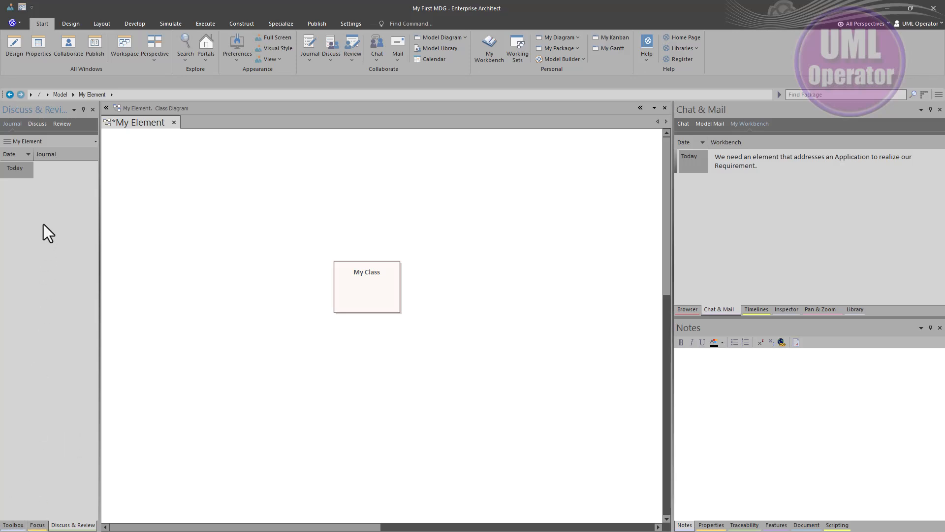
left_click(47, 172)
type("We need an element that addresses an Application to realize our Requirement.")
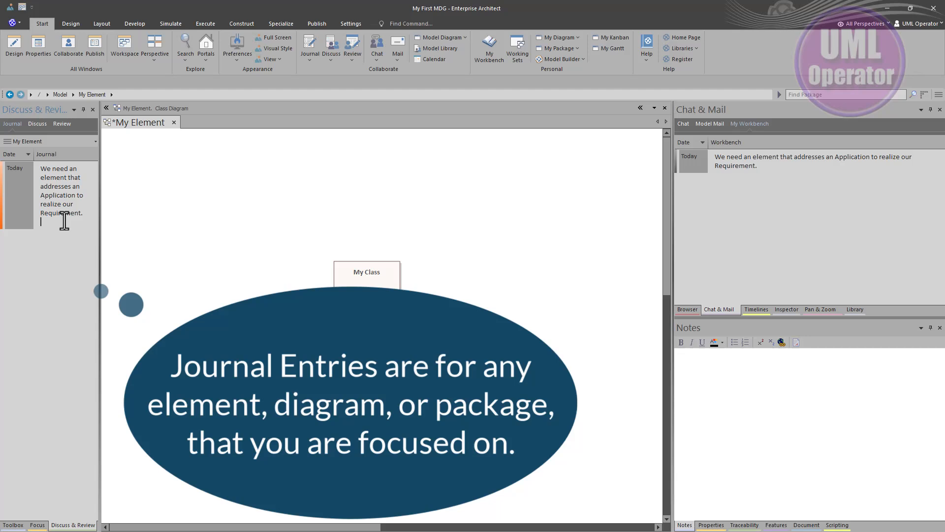
key("BackSpace")
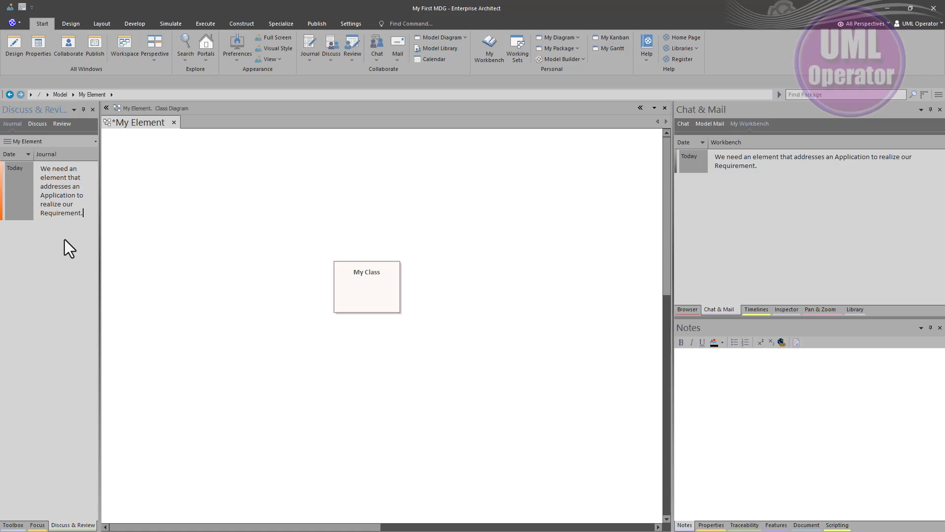
left_click(54, 247)
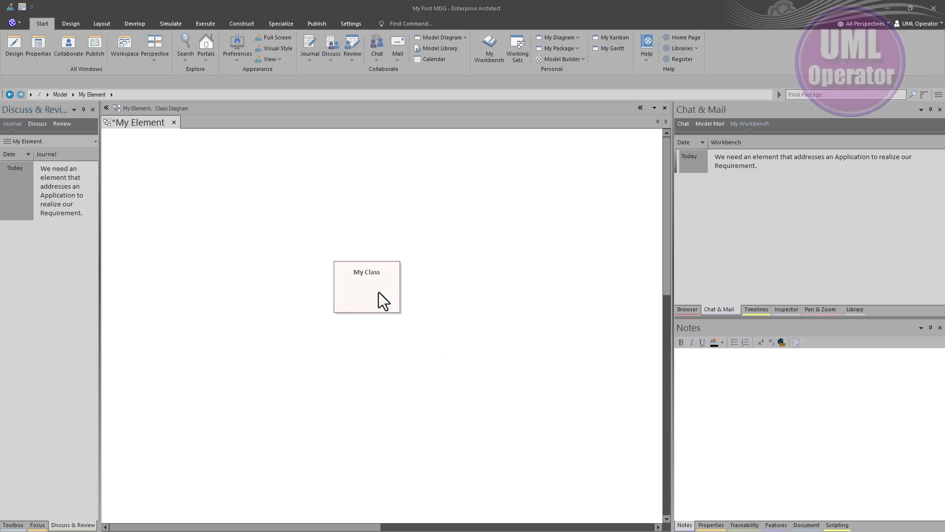
Compare the journals of My Class and the diagram, and paste the same Requirement sentence into today's journal entry of My Class
left_click(365, 288)
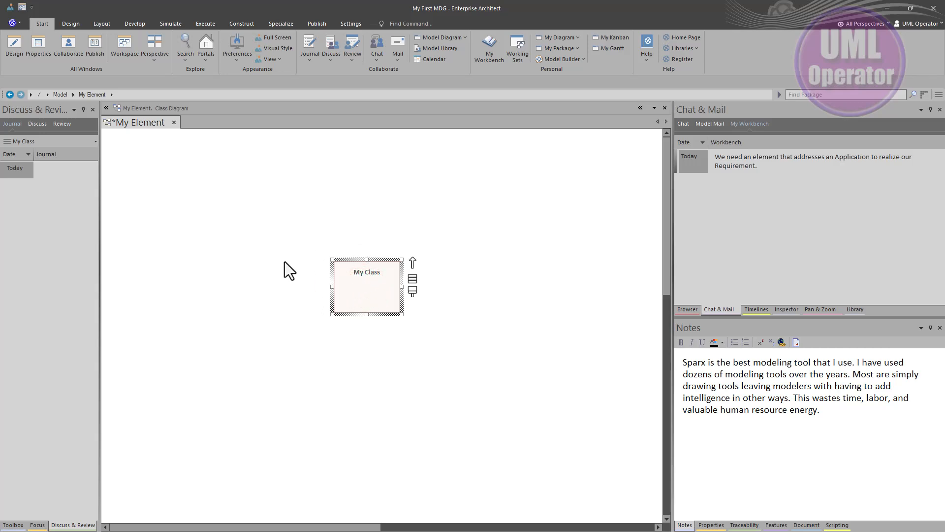
left_click(271, 243)
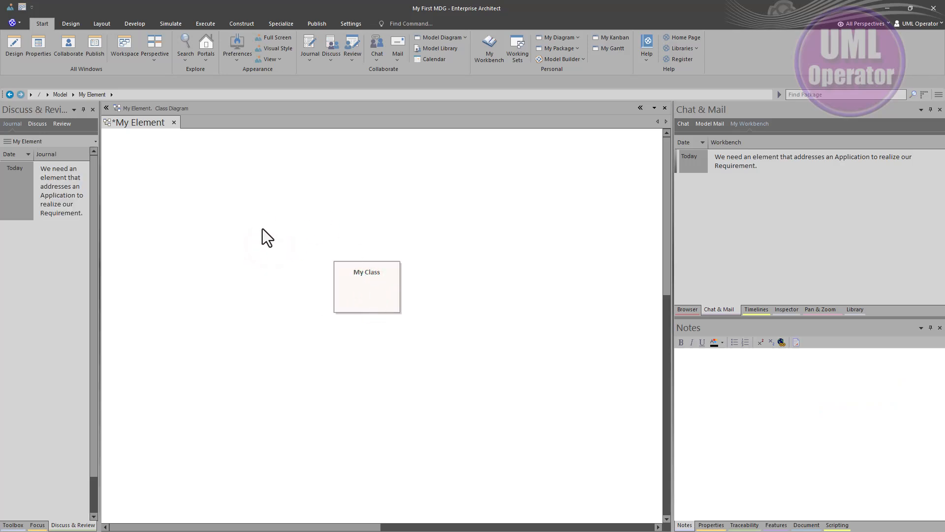
left_click(353, 273)
left_click(56, 166)
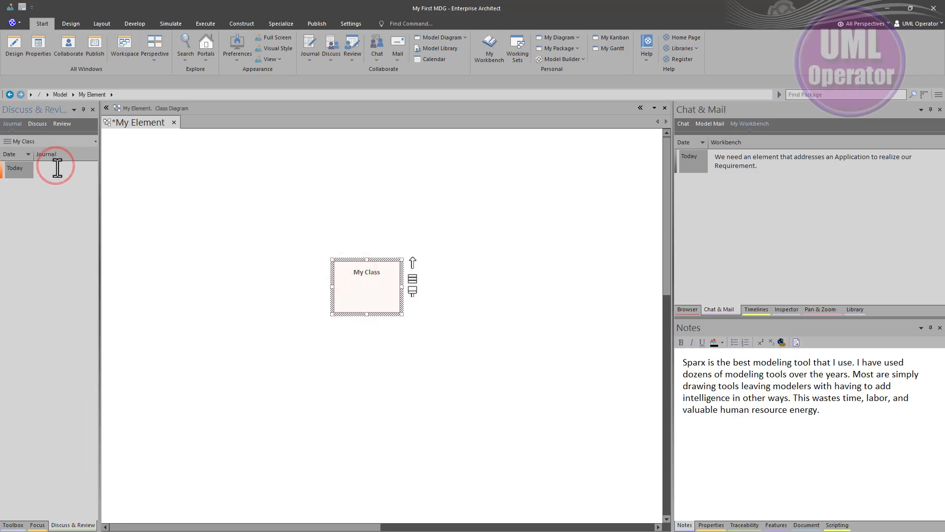
type("We need an element that addresses an Application to realize our Requirement.")
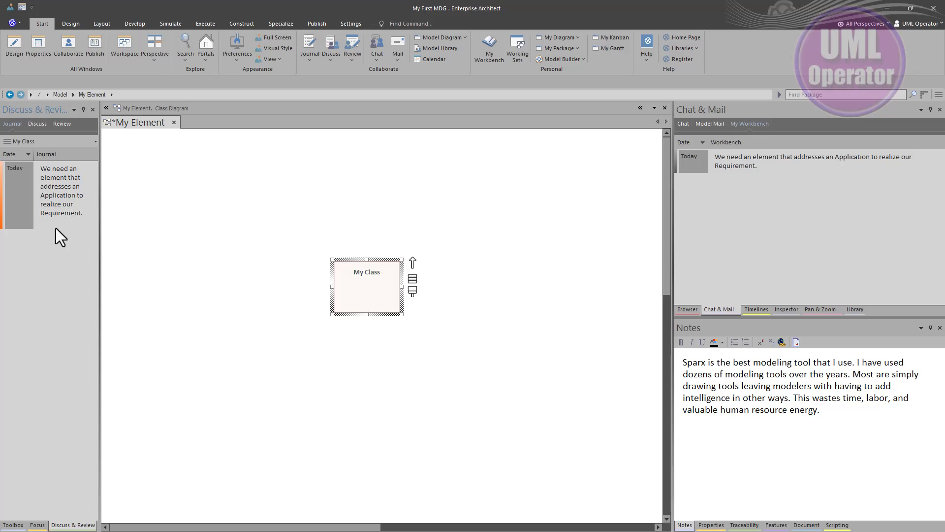
Post a discussion on My Class reading 'As for "We need an element that addresses an Application to realize our Requirement.", I agree.'
right_click(374, 291)
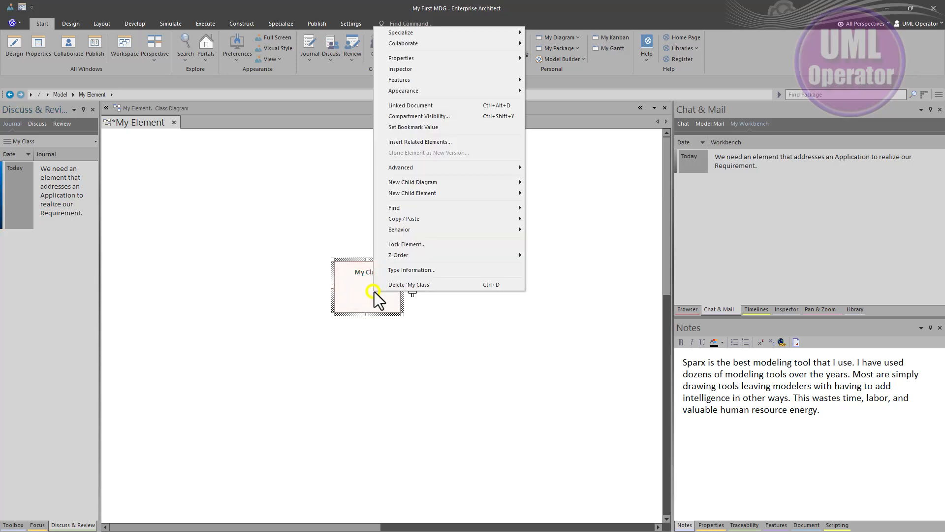
mouse_move(467, 84)
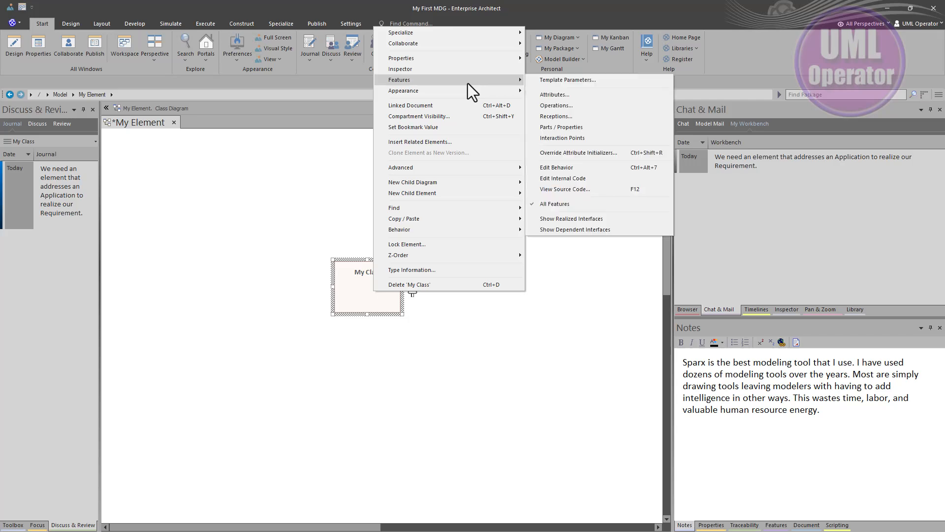
mouse_move(453, 47)
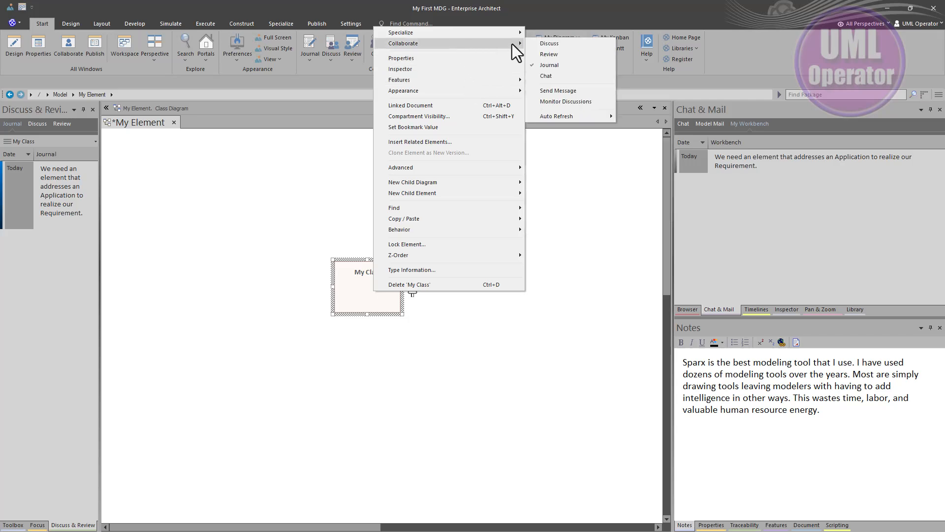
left_click(546, 43)
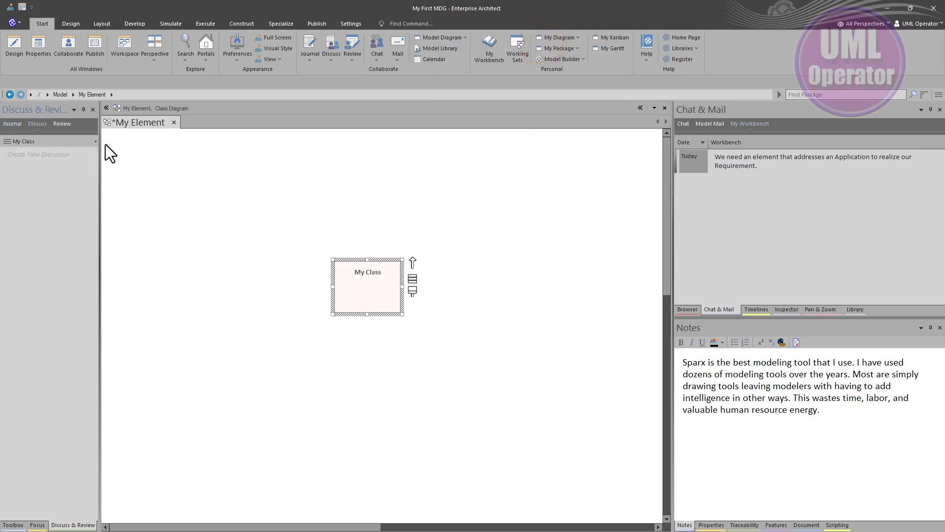
left_click(49, 156)
left_click(39, 159)
type("As for \"\"")
type("We need an element that addresses an Application to realize our Requirement.")
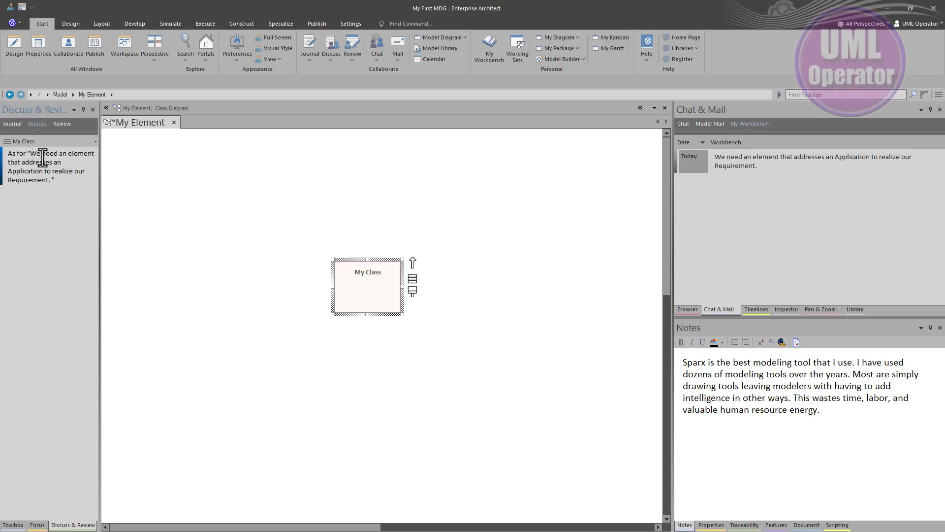
key("BackSpace")
type(", I agree.")
key("Return")
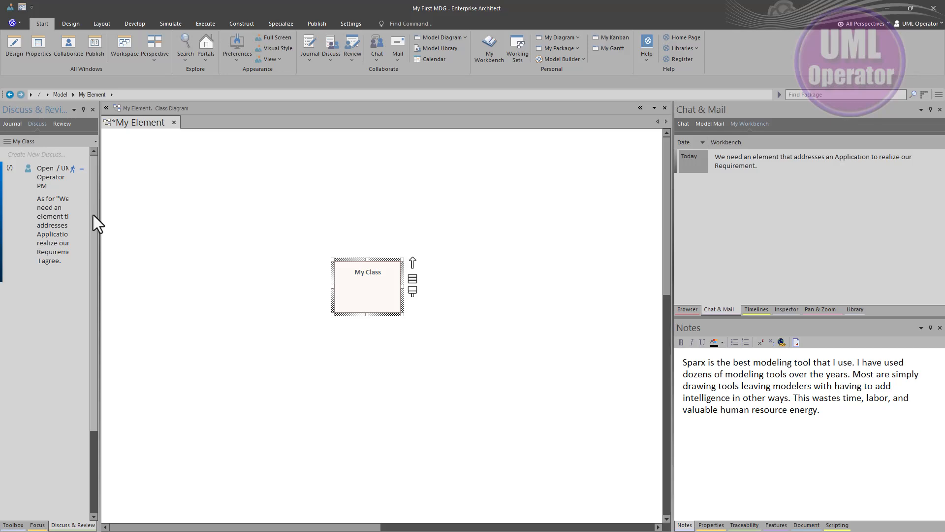
Widen the Discuss & Review window and view the journal, discussion and review of My Class, returning to the discussion
left_click_drag(99, 217, 187, 218)
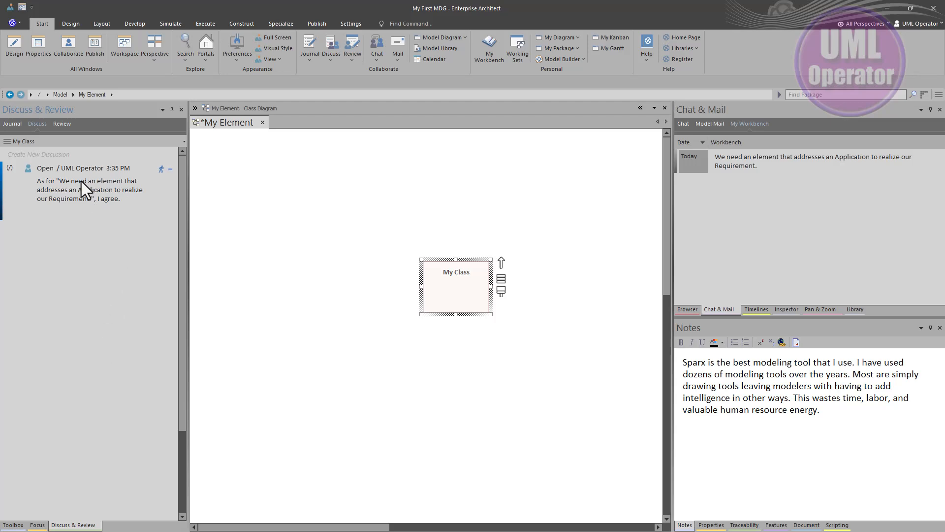
left_click(9, 124)
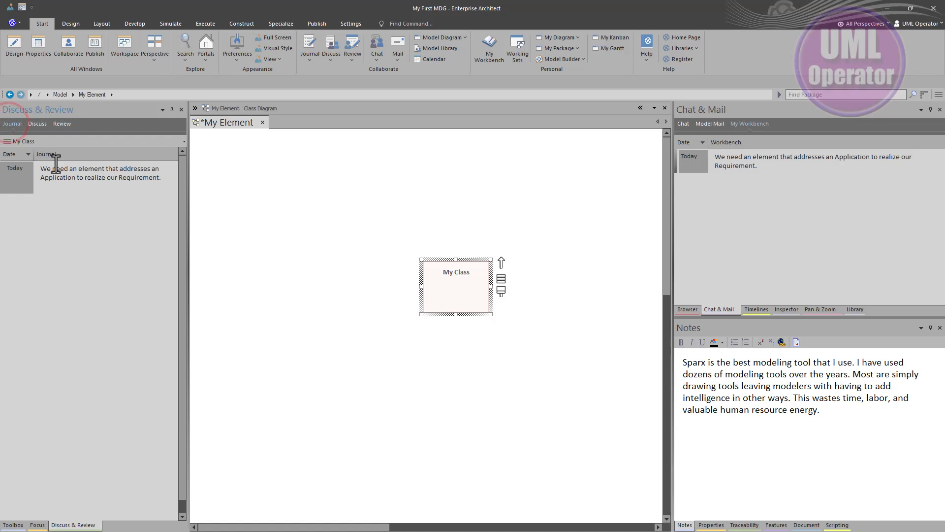
left_click(35, 122)
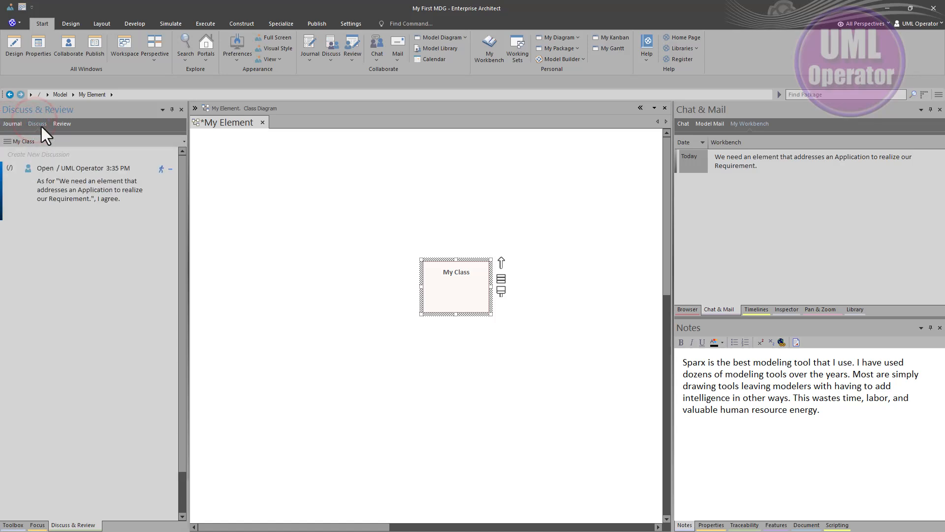
left_click(61, 125)
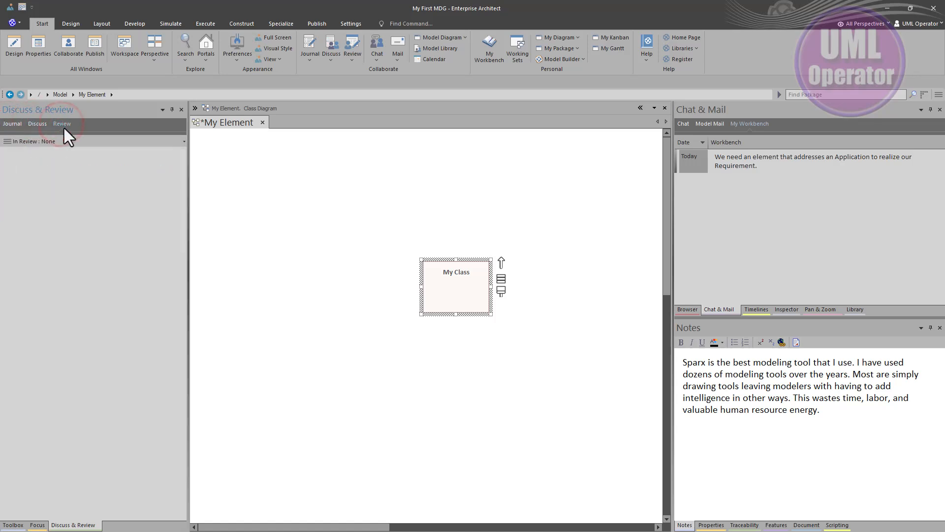
left_click(31, 124)
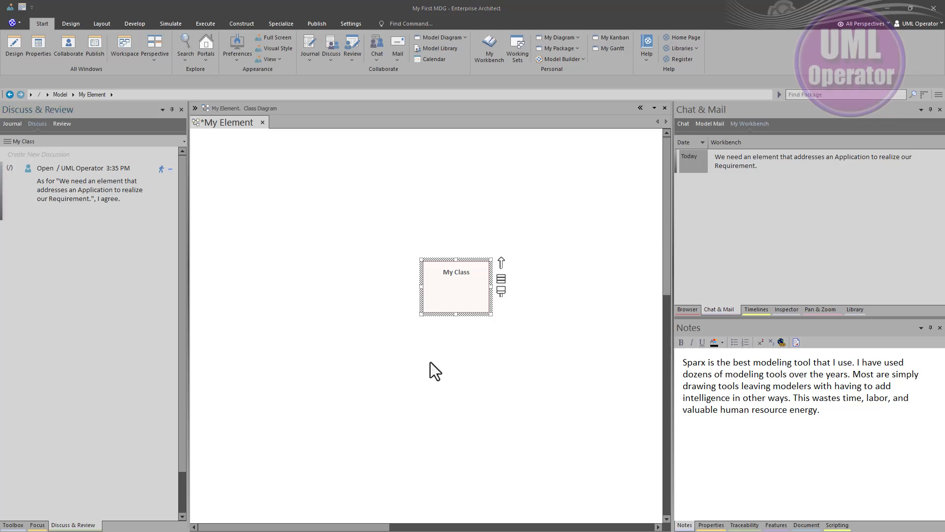
Create a linked document for My Class from the Integration Plan template
left_click(456, 289)
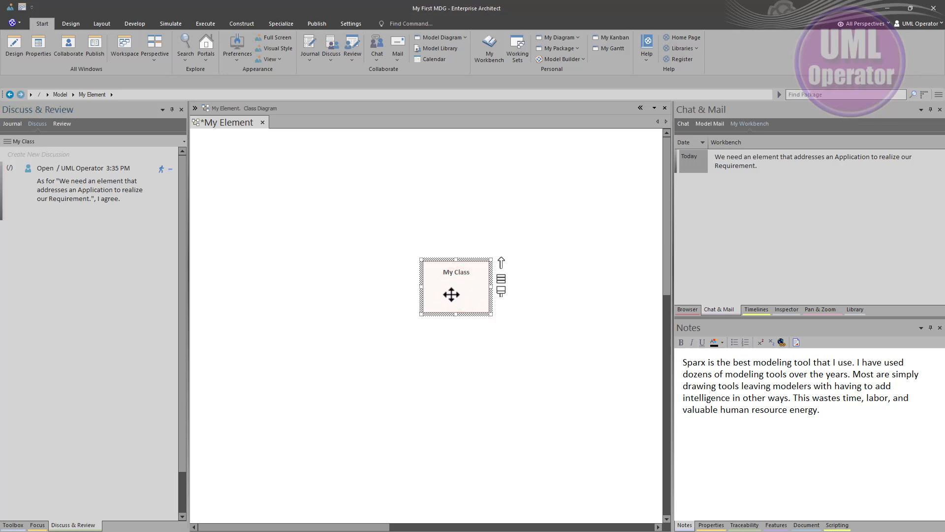
scroll(452, 294, "up", 4)
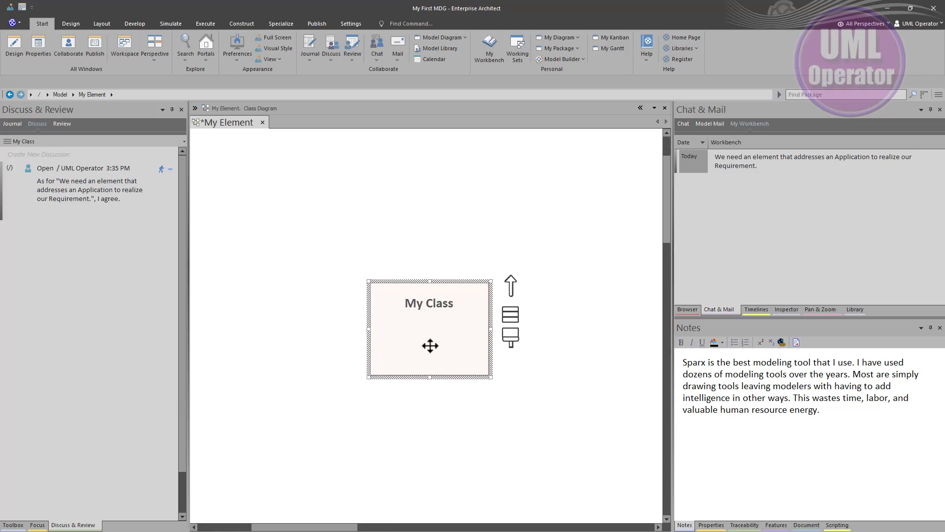
scroll(429, 345, "up", 3)
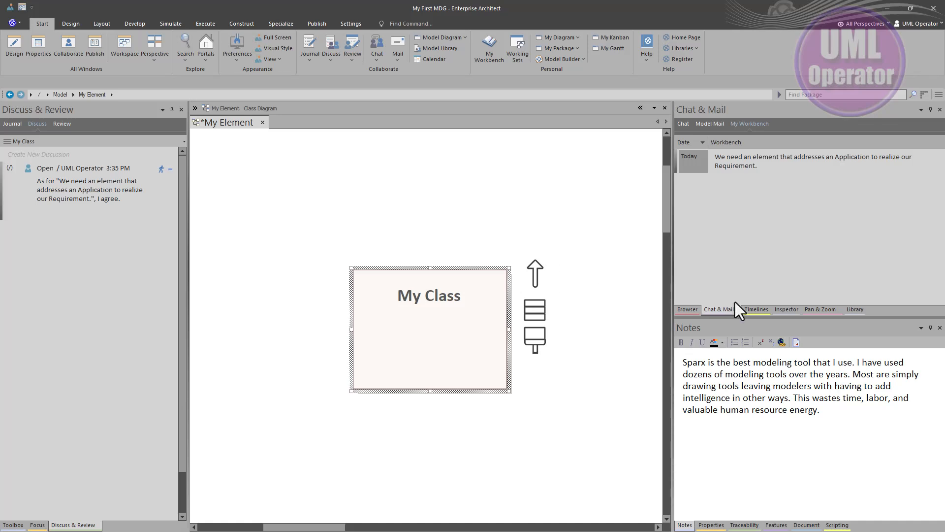
left_click(808, 310)
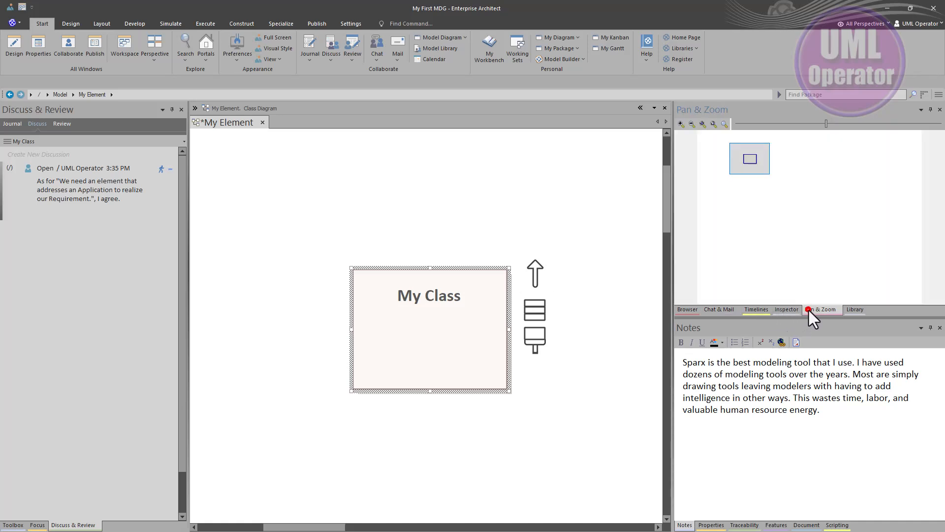
left_click(704, 124)
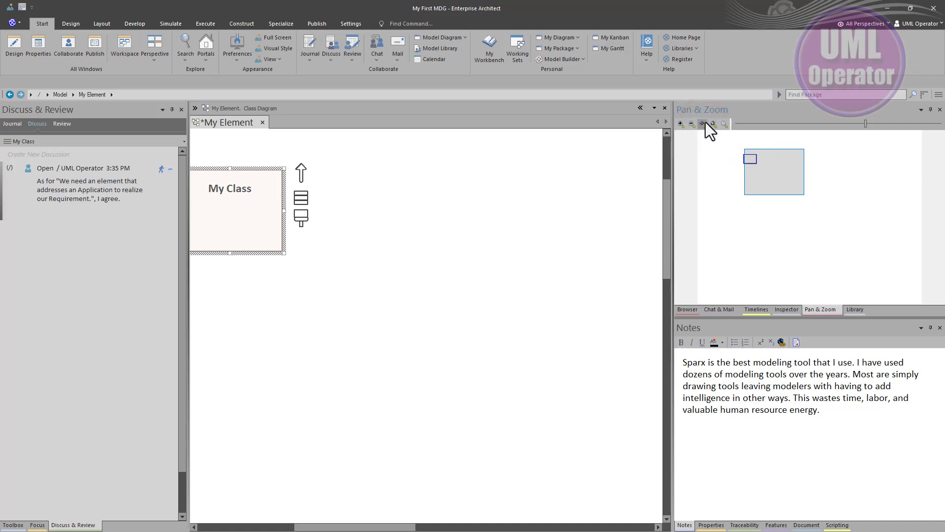
left_click(704, 124)
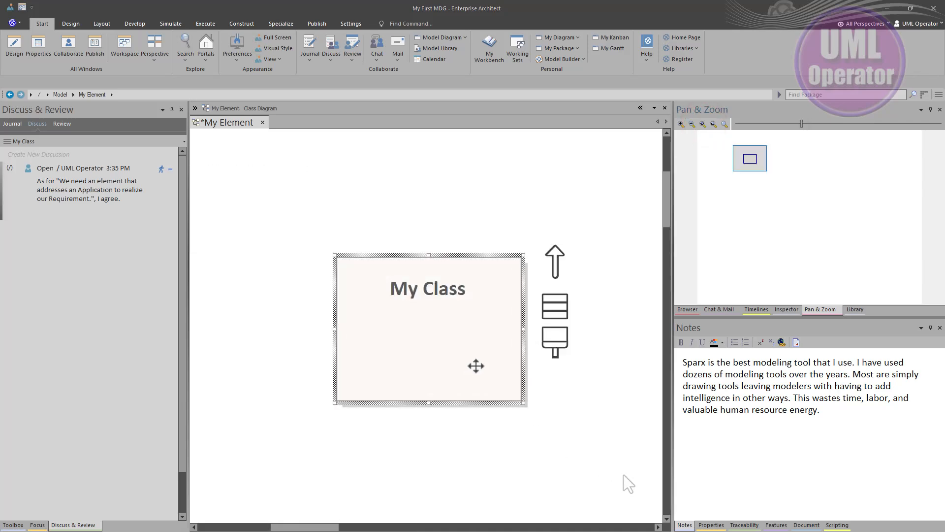
left_click(427, 344)
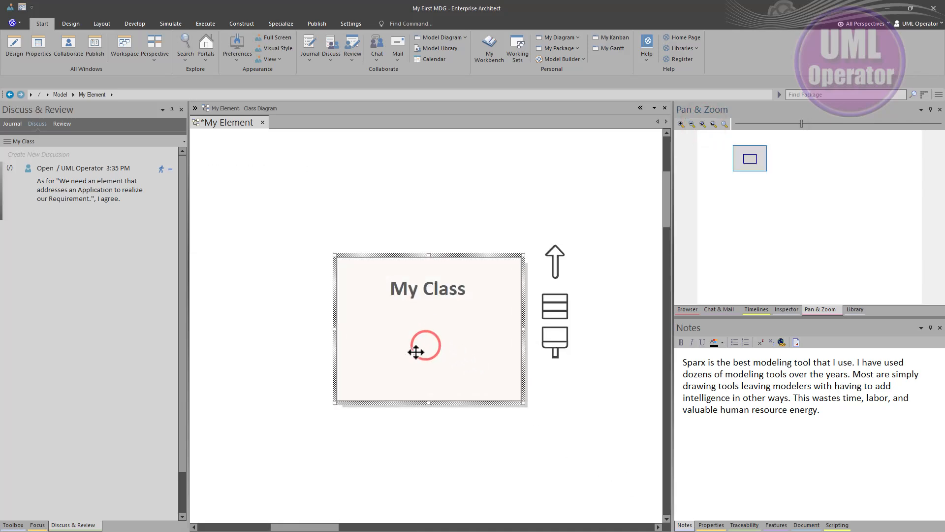
right_click(436, 332)
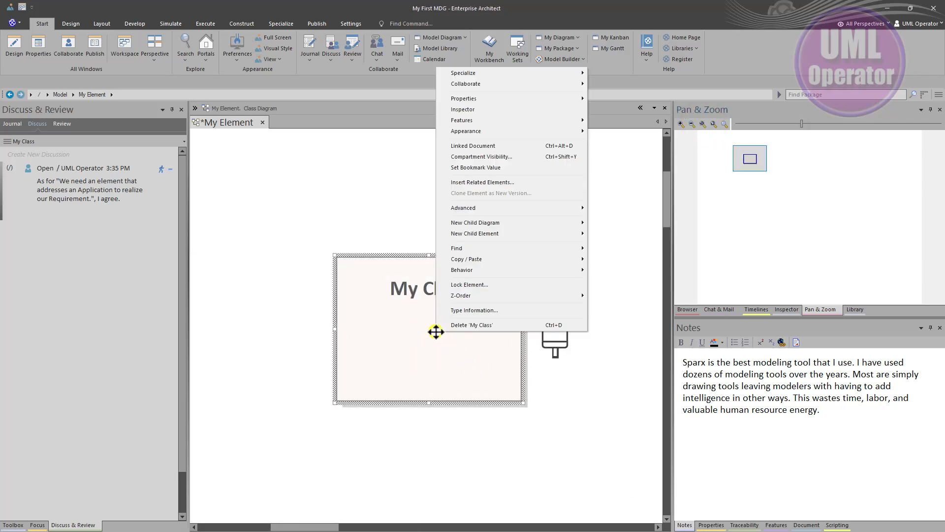
left_click(477, 148)
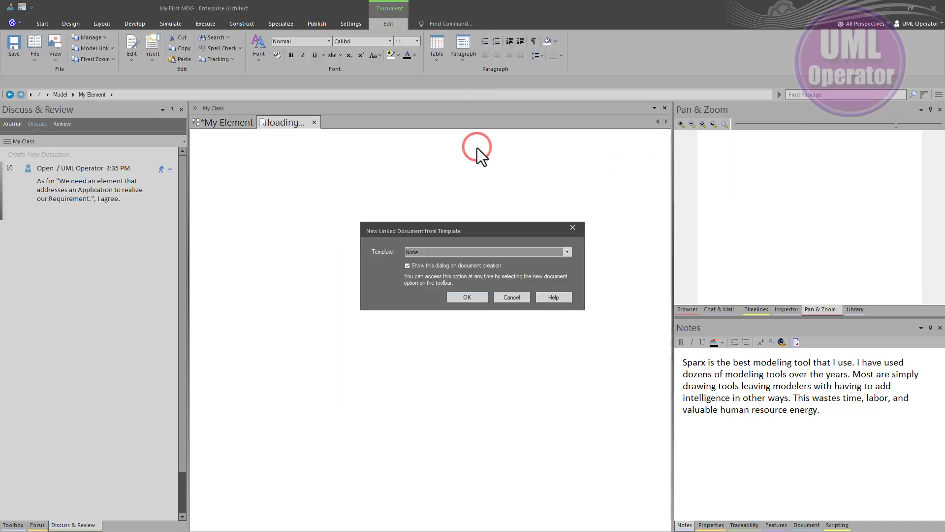
left_click(569, 252)
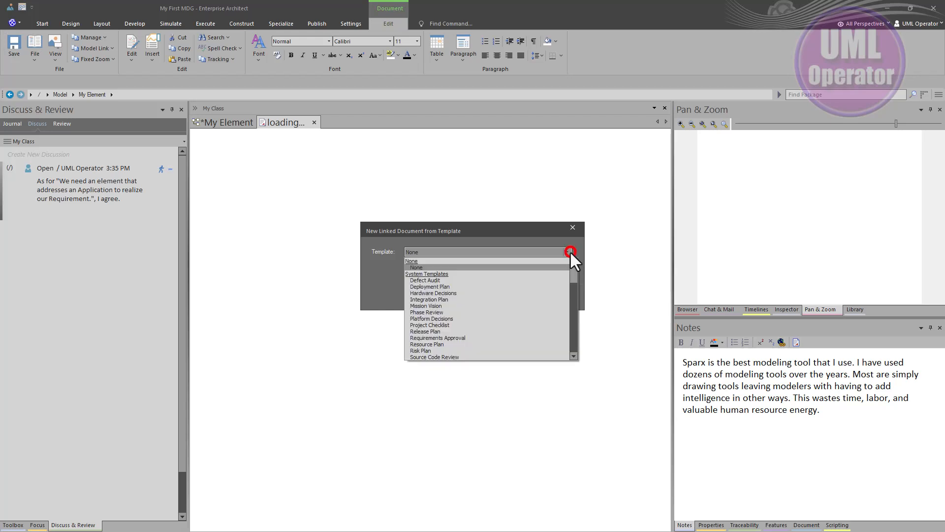
left_click(433, 302)
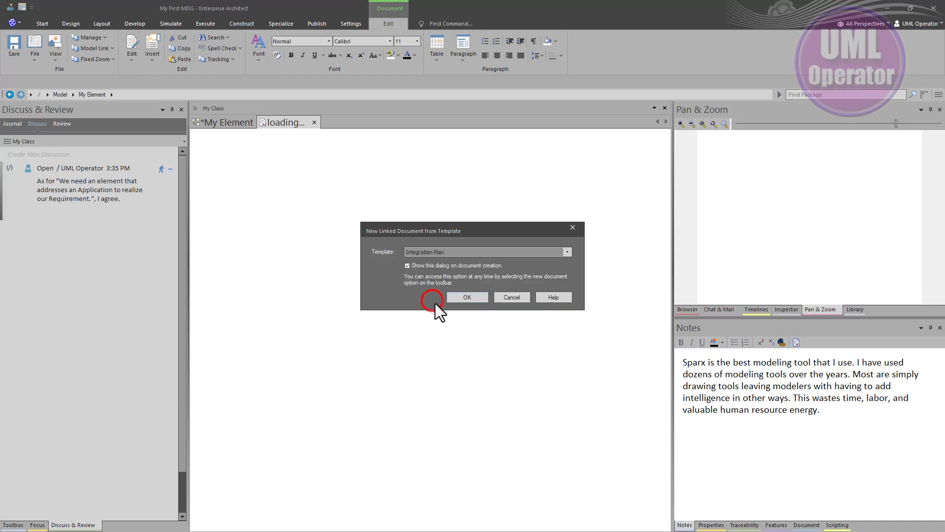
left_click(460, 297)
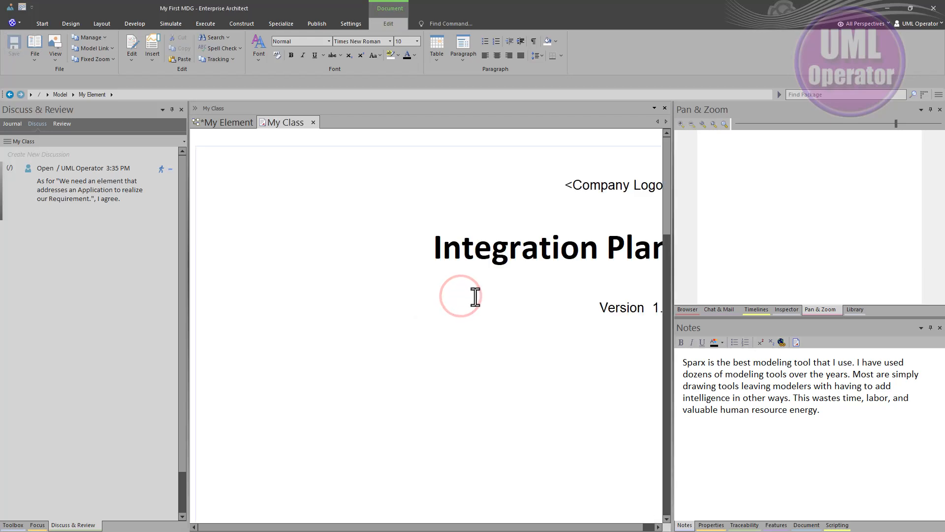
Fit the page width by reducing the document's fixed zoom and read through the Integration Plan sections down to Testing
scroll(478, 295, "down", 4)
scroll(478, 295, "up", 4)
left_click(93, 60)
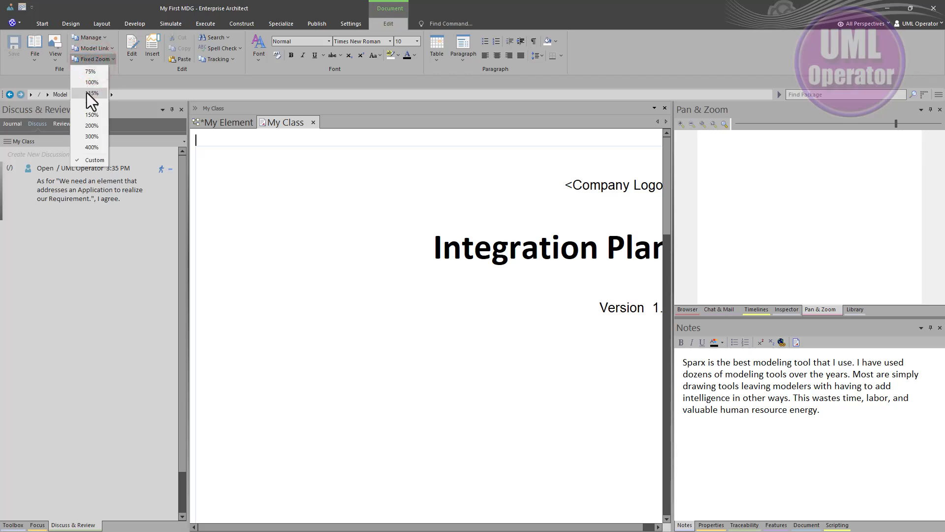
left_click(91, 104)
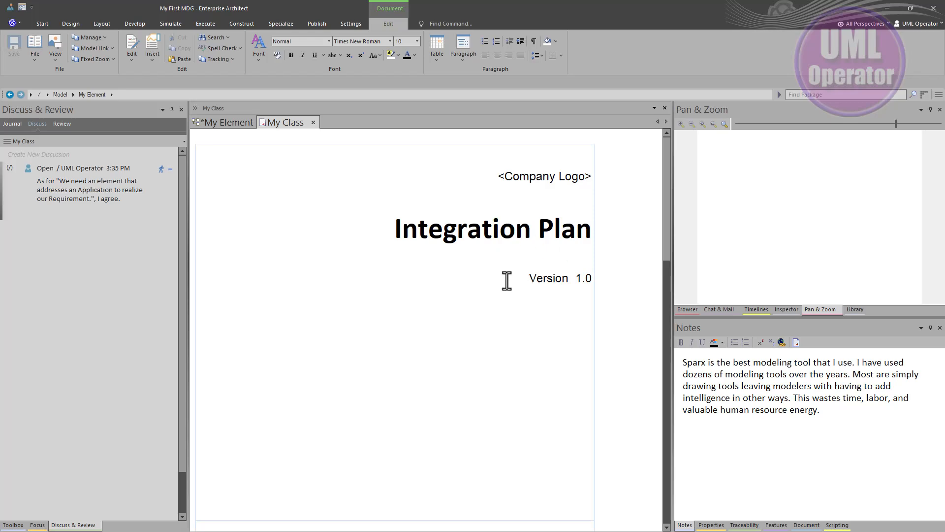
scroll(487, 278, "down", 9)
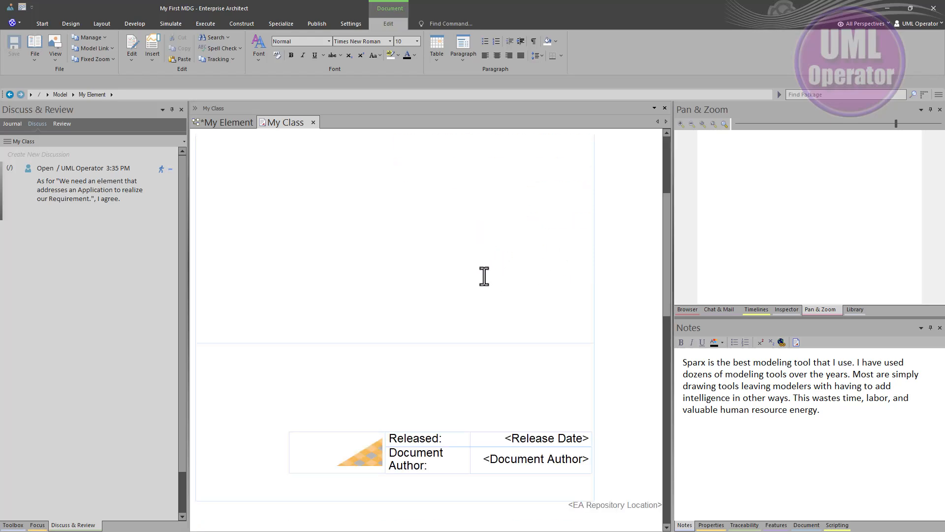
scroll(483, 277, "down", 10)
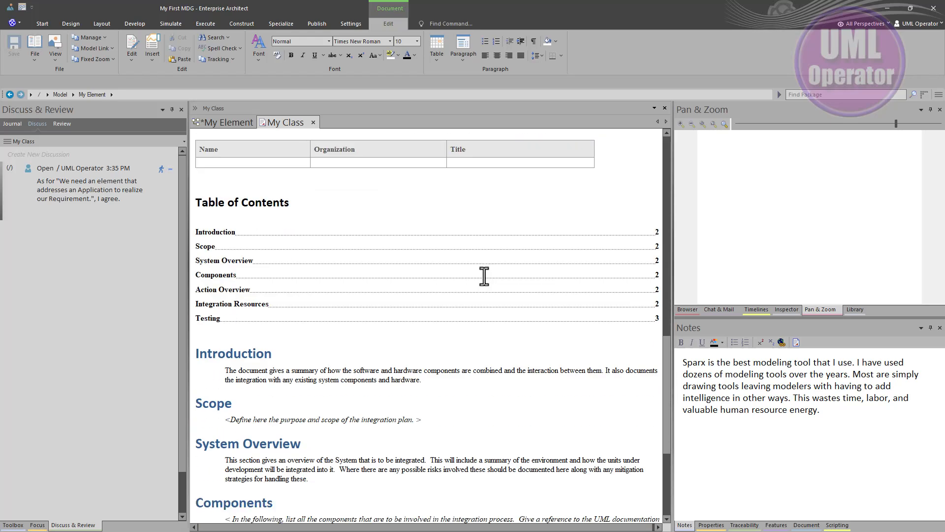
scroll(484, 276, "down", 4)
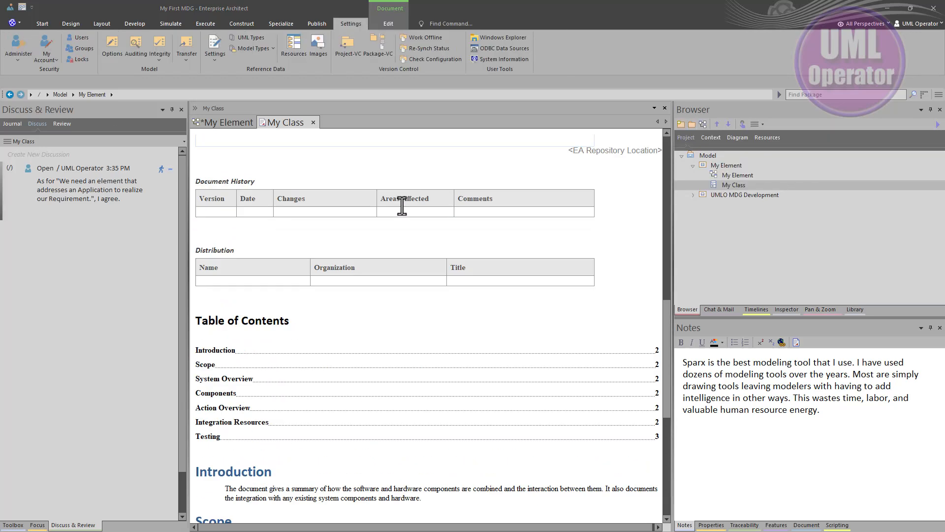
scroll(401, 204, "up", 10)
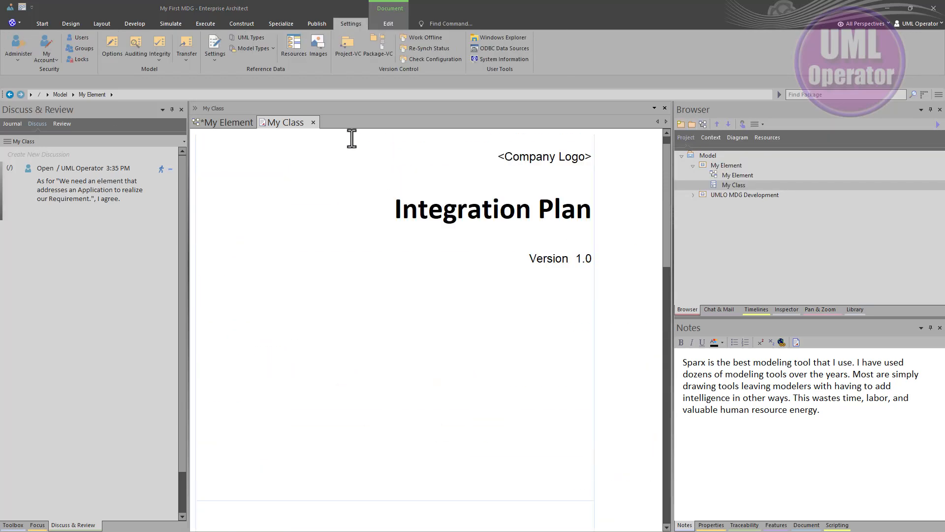
Close the Integration Plan document and show the linked document of My Class in the Document window
left_click(313, 122)
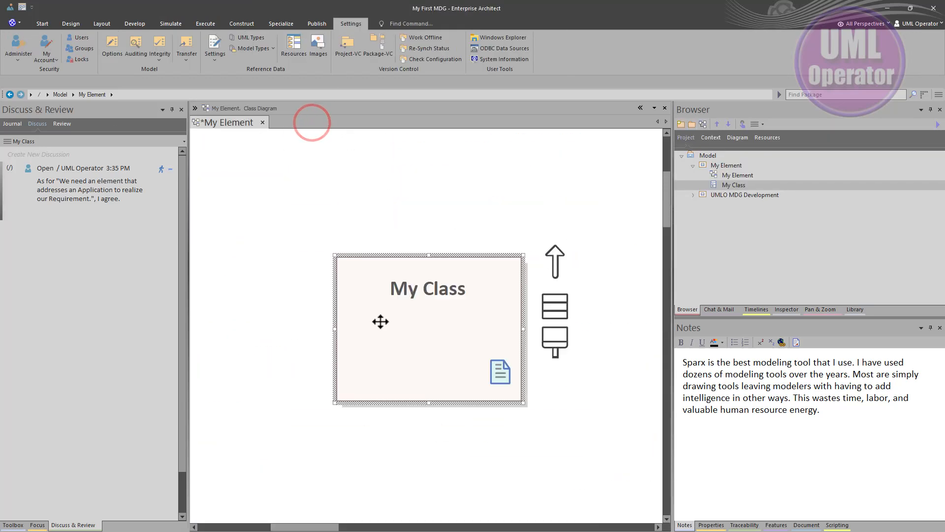
left_click(446, 367)
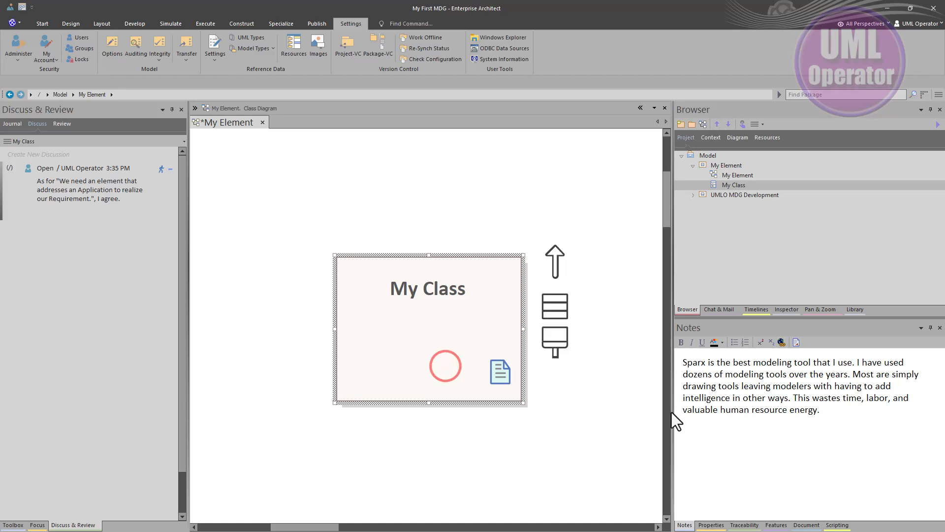
left_click(800, 525)
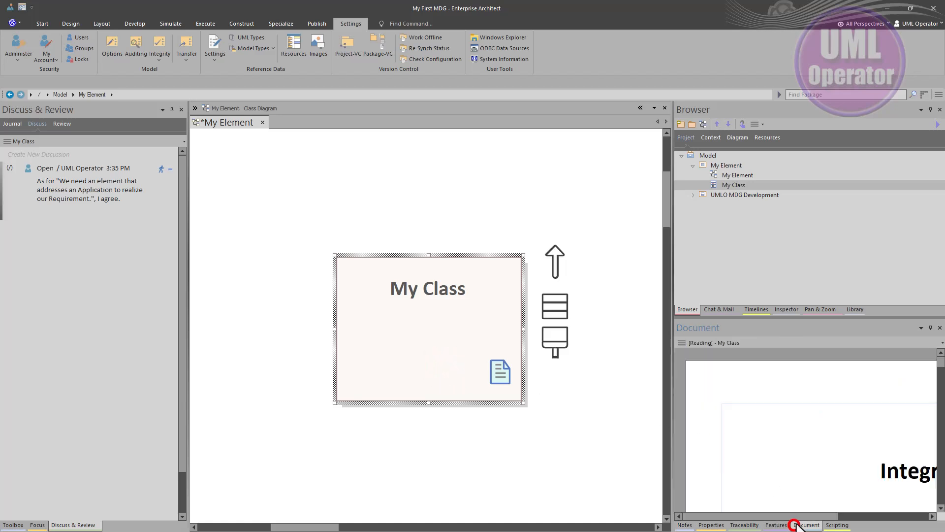
Delete the Integration Plan linked document from My Class
left_click(681, 342)
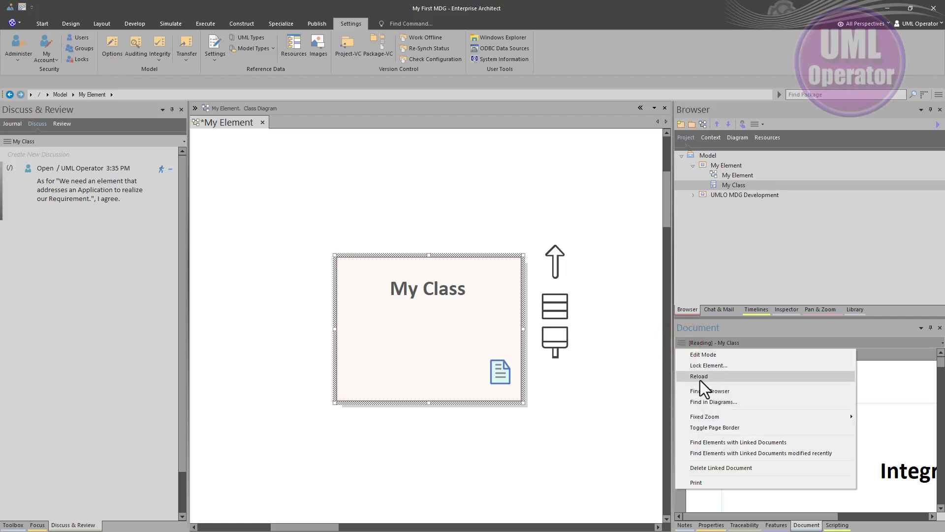
left_click(713, 467)
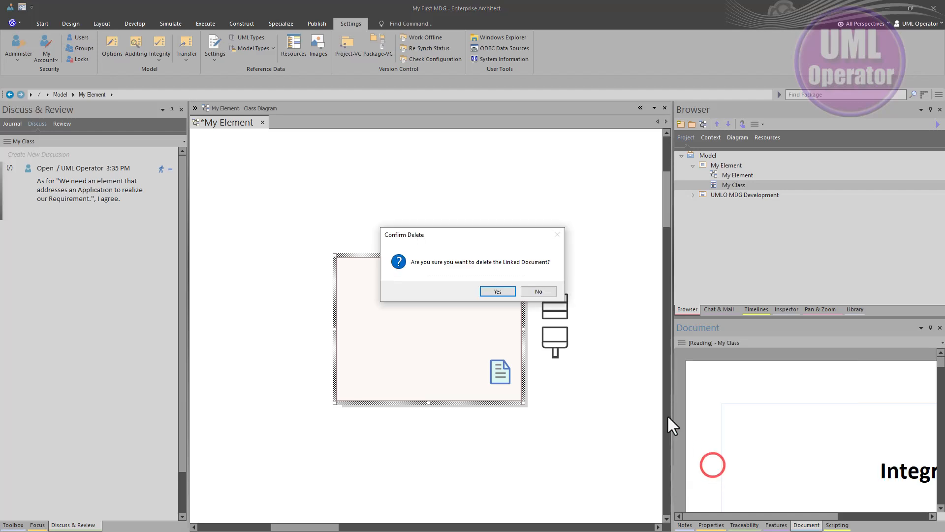
left_click(494, 291)
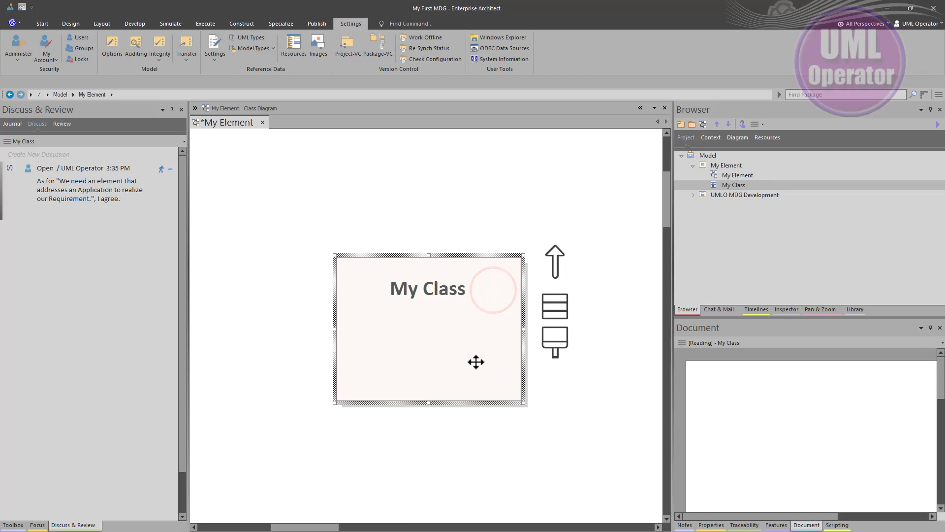
Create a new linked document for My Class from the custom template Solution Approach Documentation
left_click(451, 347)
right_click(415, 331)
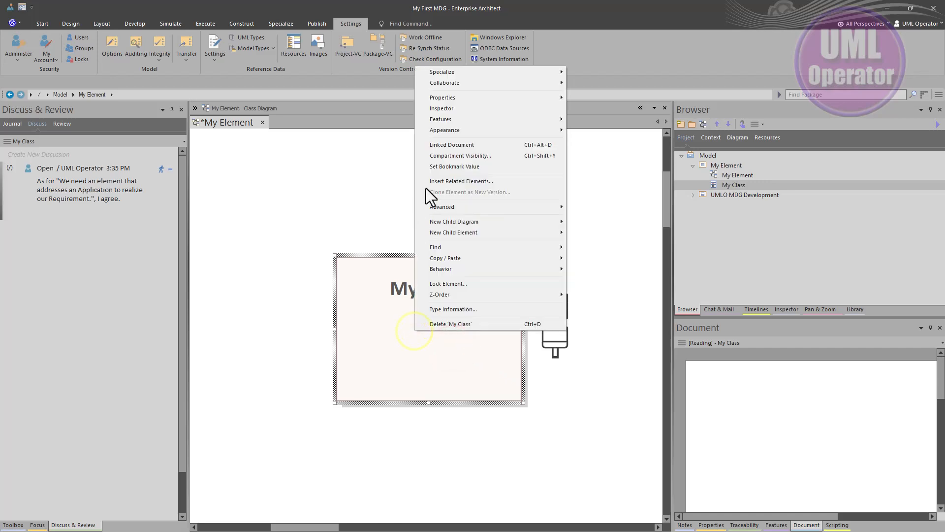
left_click(445, 146)
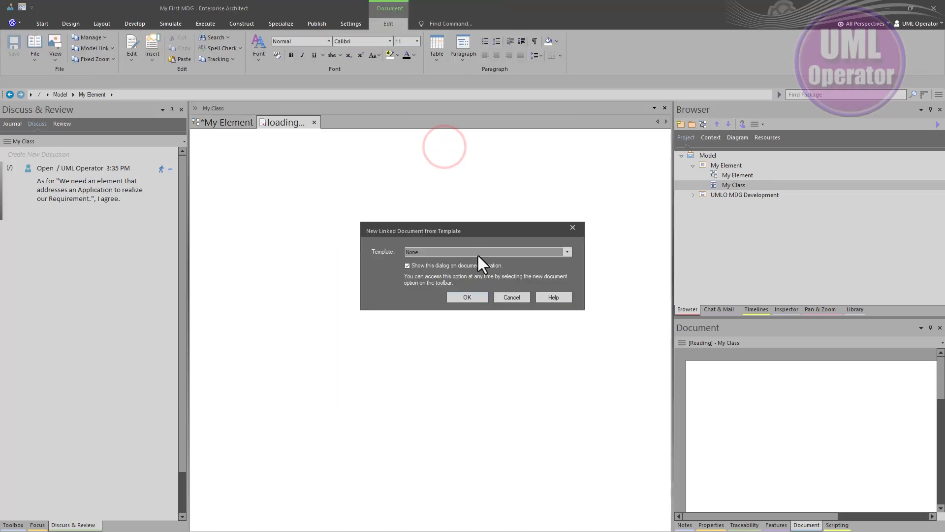
left_click(567, 251)
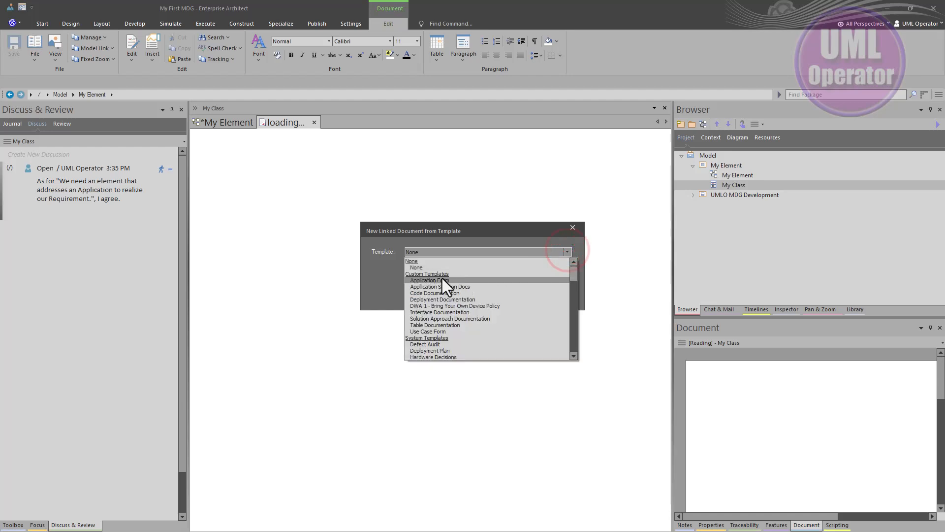
left_click(424, 317)
left_click(472, 297)
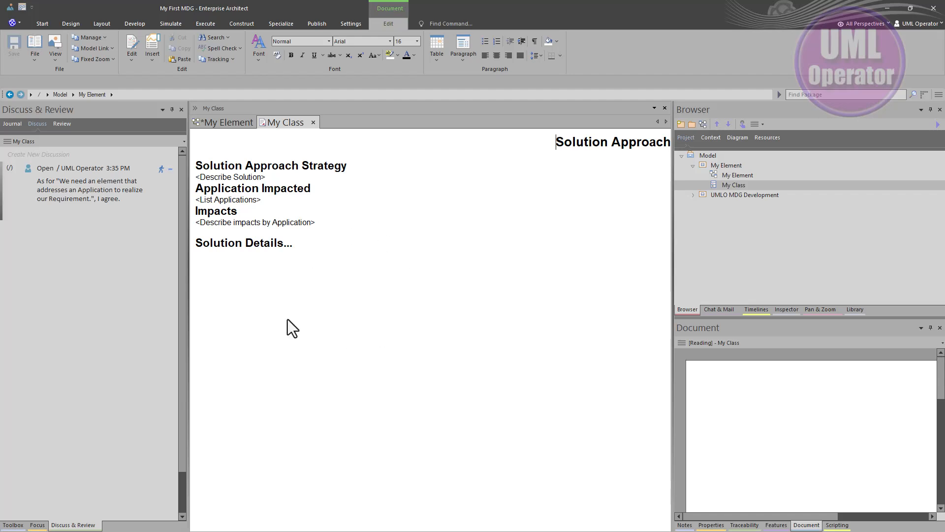
Return to the My Element diagram and turn off the page border of My Class's document in the Document window
left_click(228, 123)
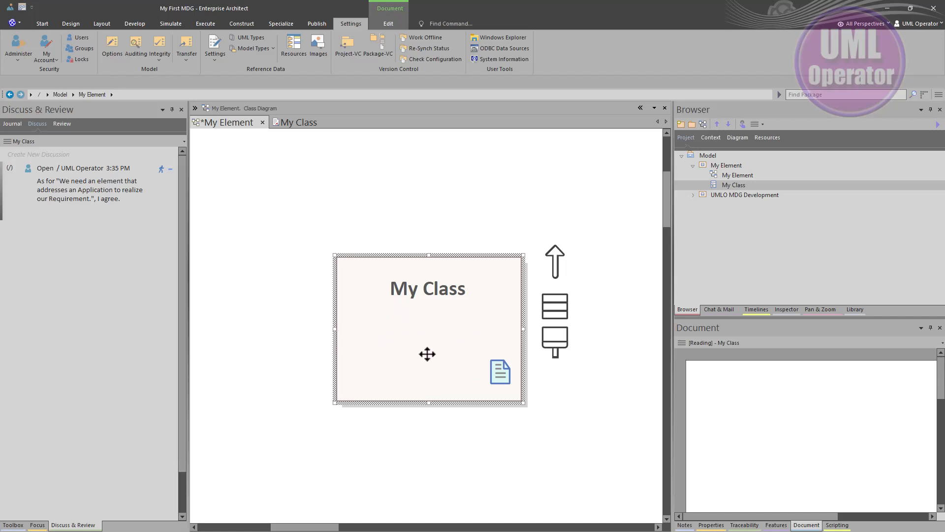
left_click(431, 339)
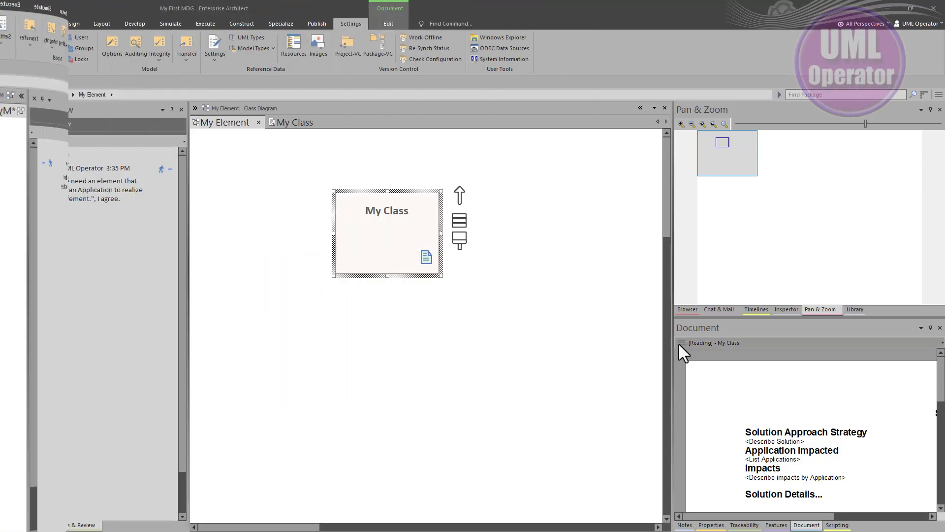
left_click(678, 341)
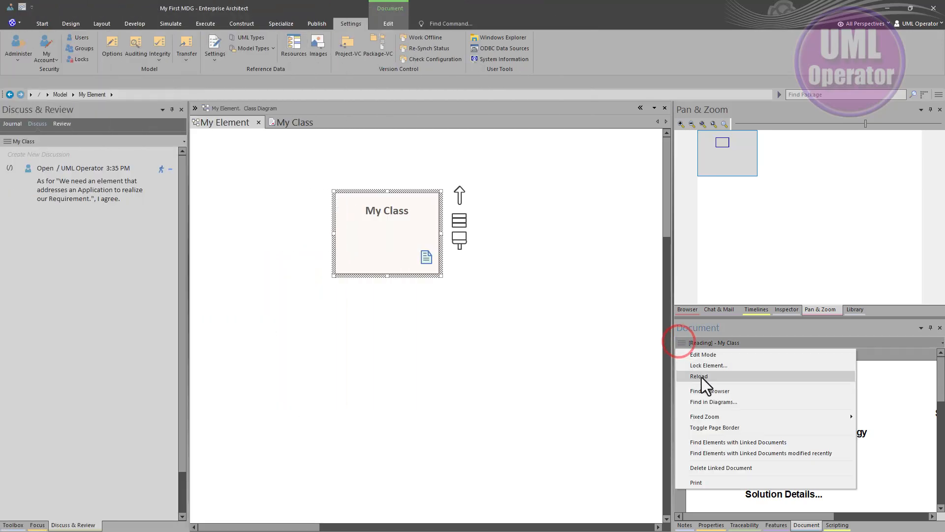
left_click(723, 428)
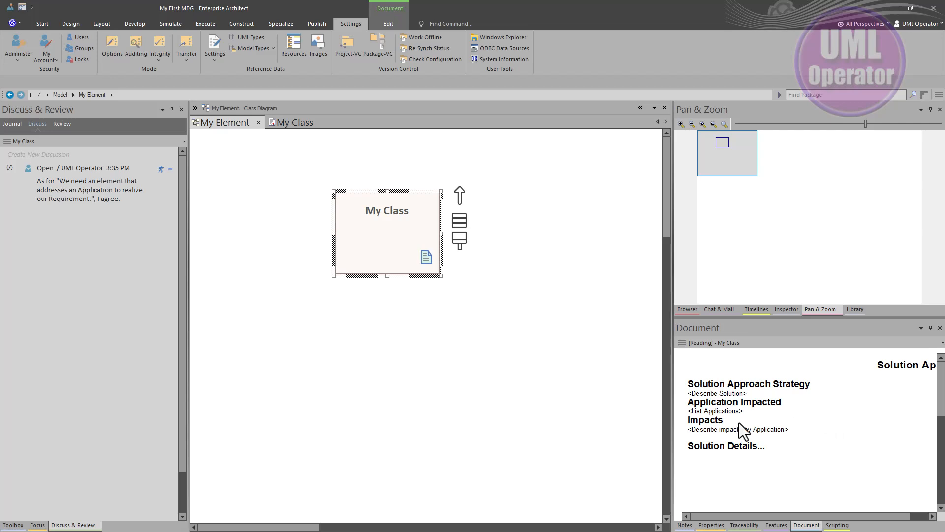
Switch My Class's linked document to Edit Mode and place the cursor after <Describe Solution>
left_click(681, 344)
left_click(693, 353)
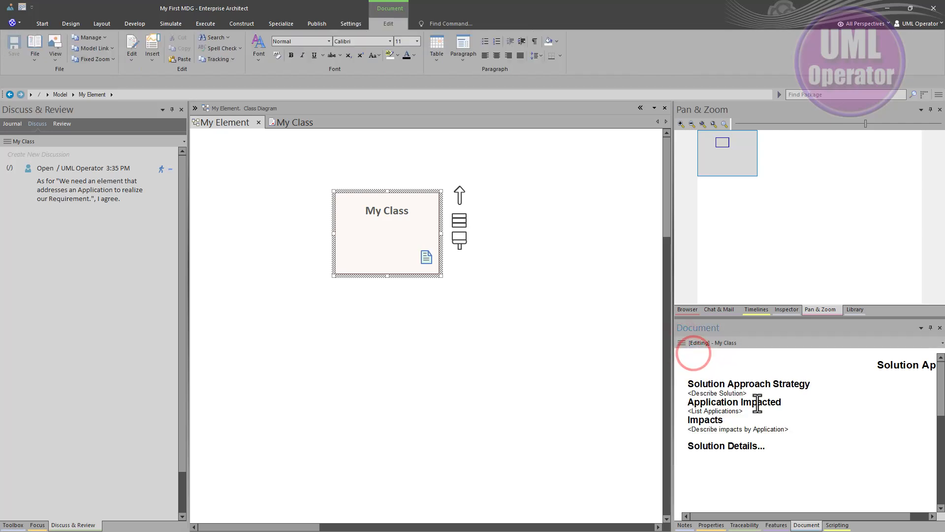
left_click(768, 393)
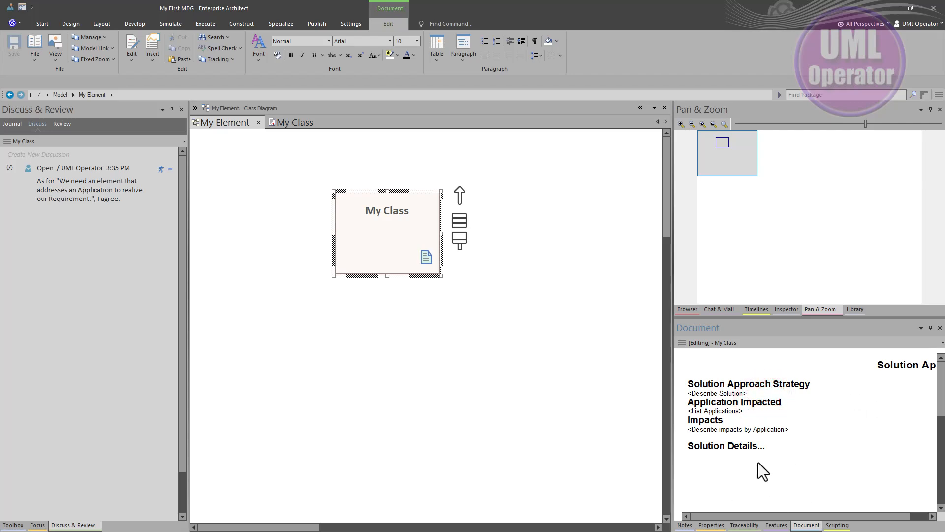
Bring up the Document window, select My Class in the diagram and show its Tags in the Properties window
left_click(41, 23)
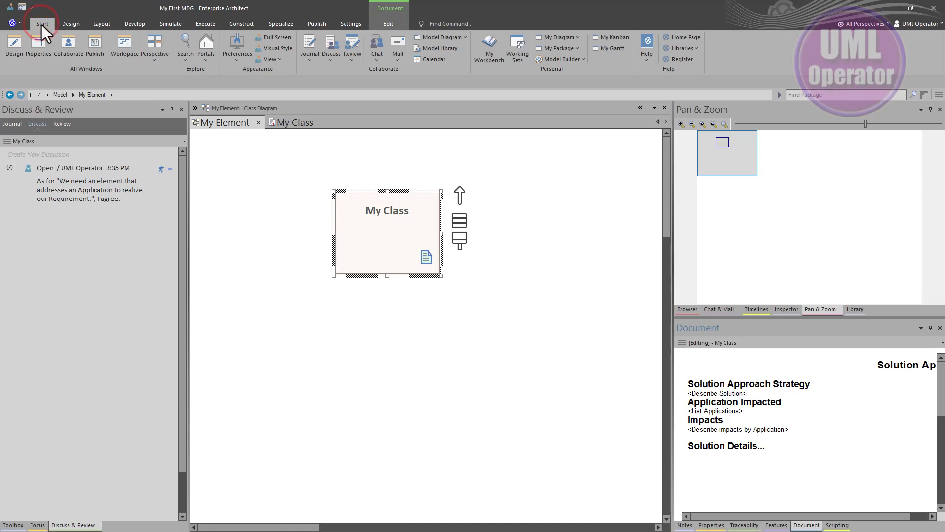
left_click(39, 40)
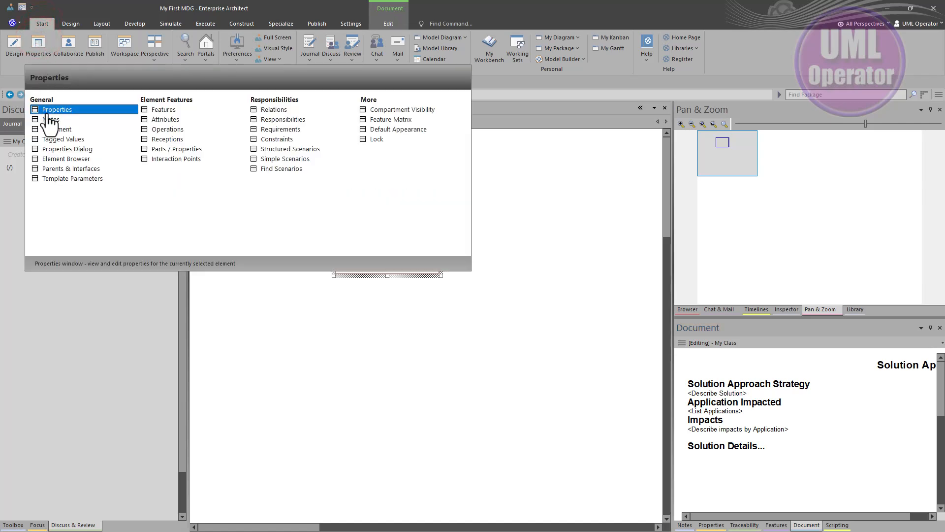
left_click(59, 130)
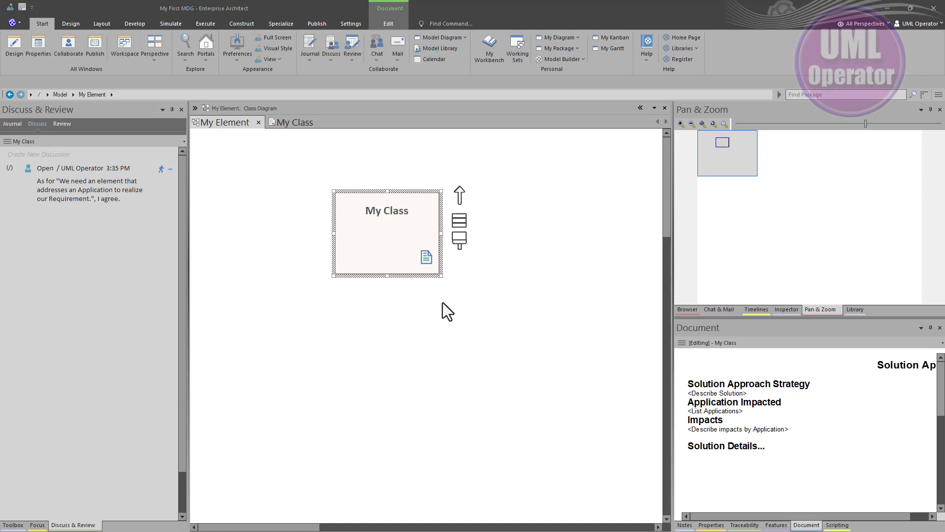
left_click_drag(359, 240, 360, 240)
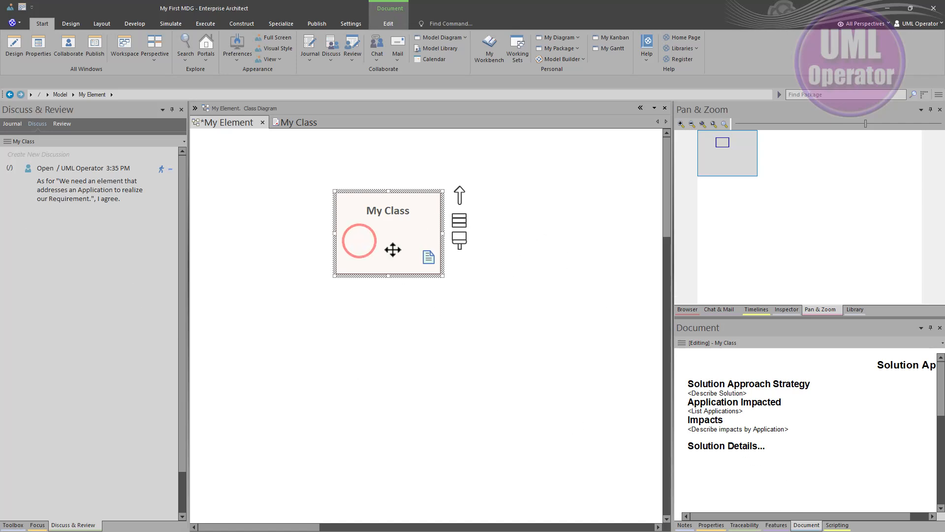
left_click(711, 524)
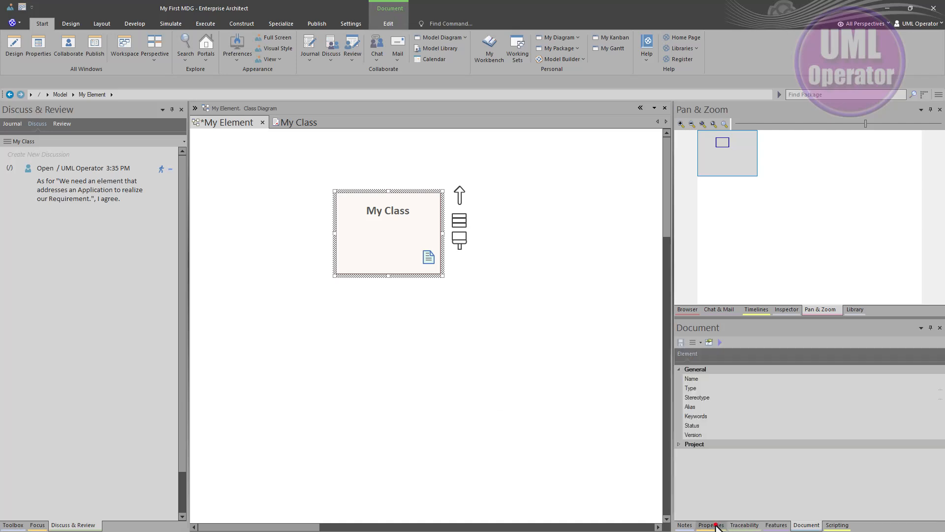
left_click(705, 353)
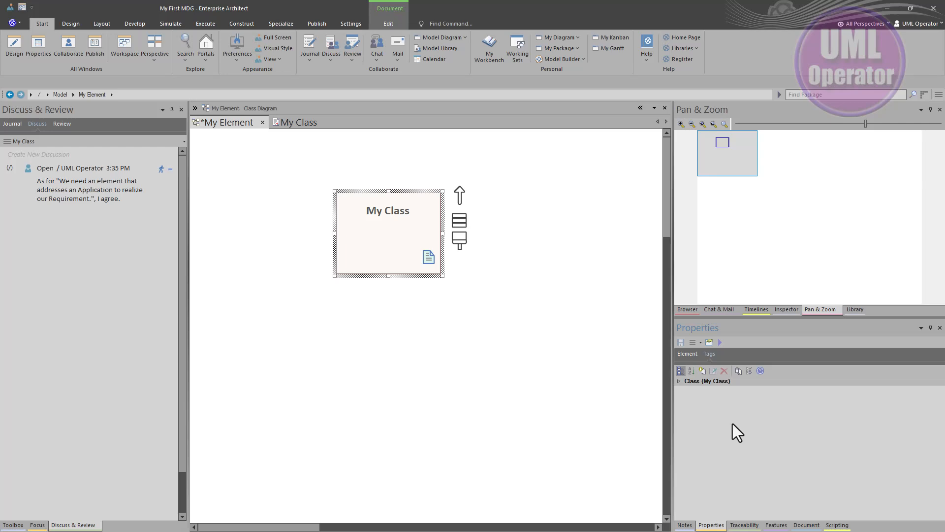
Examine the defined Tagged Value Types and the dialog for adding a tagged value to My Class, closing both
left_click(738, 371)
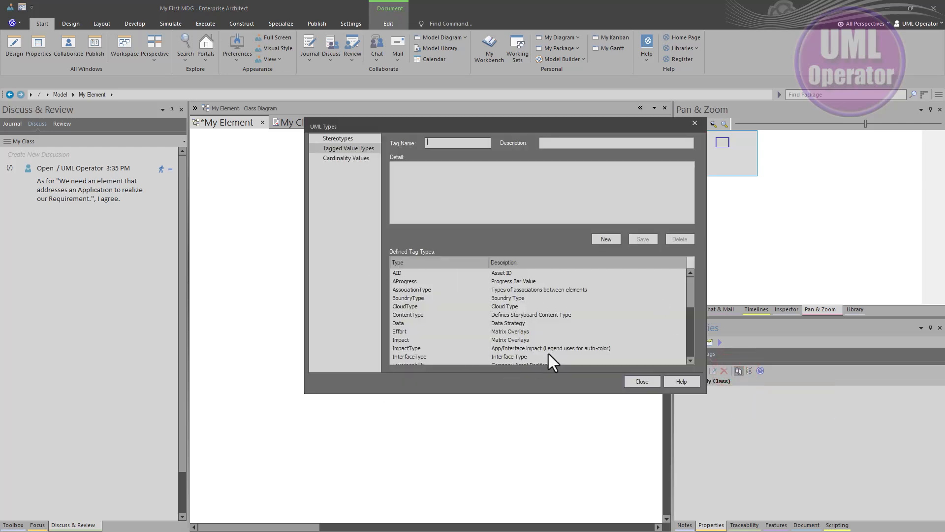
left_click(652, 377)
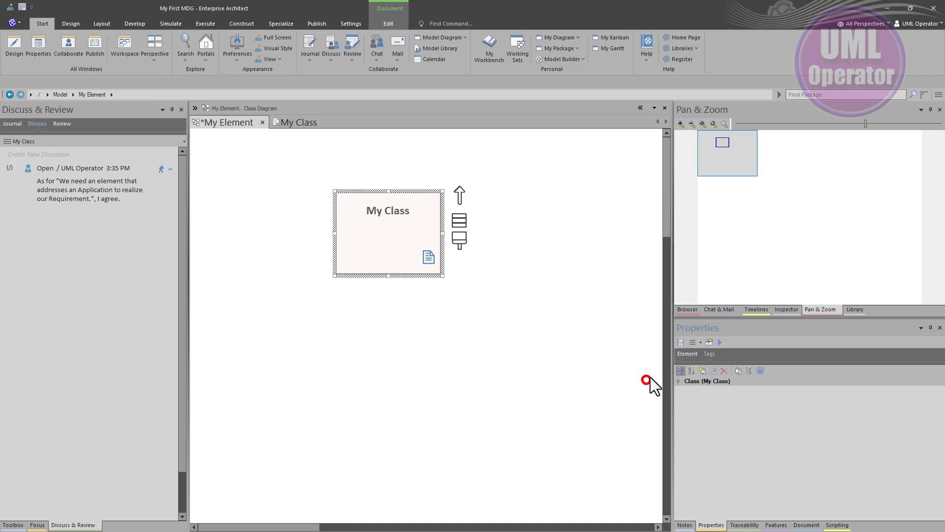
left_click(702, 372)
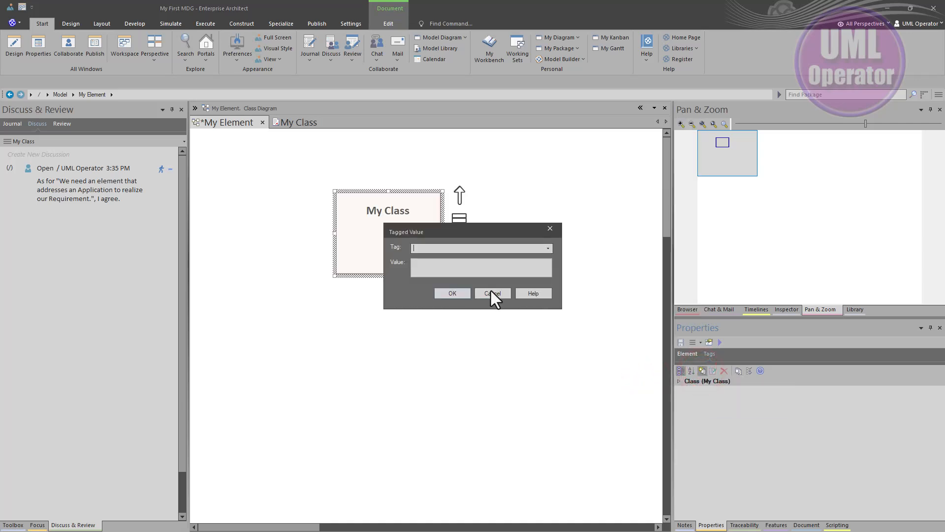
left_click(491, 290)
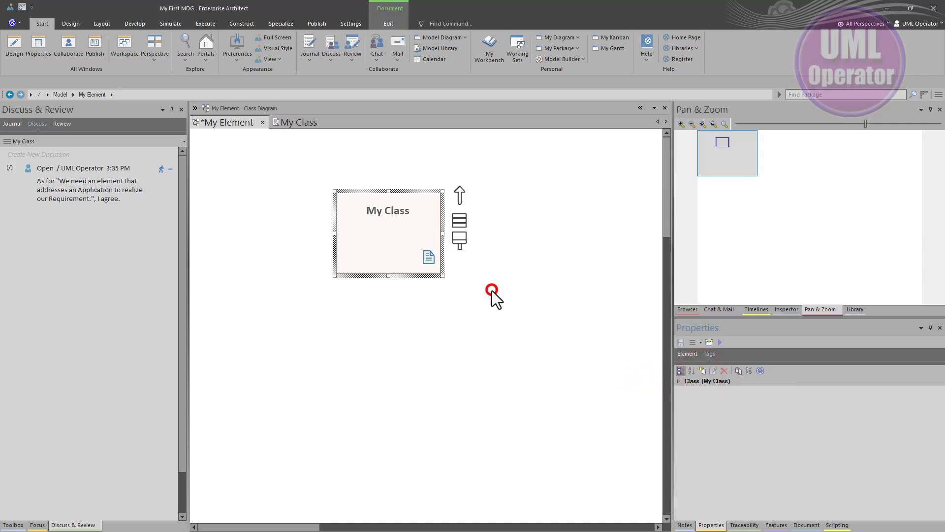
Run the JavaScript Add Tags to Element script on My Class
right_click(385, 234)
mouse_move(411, 240)
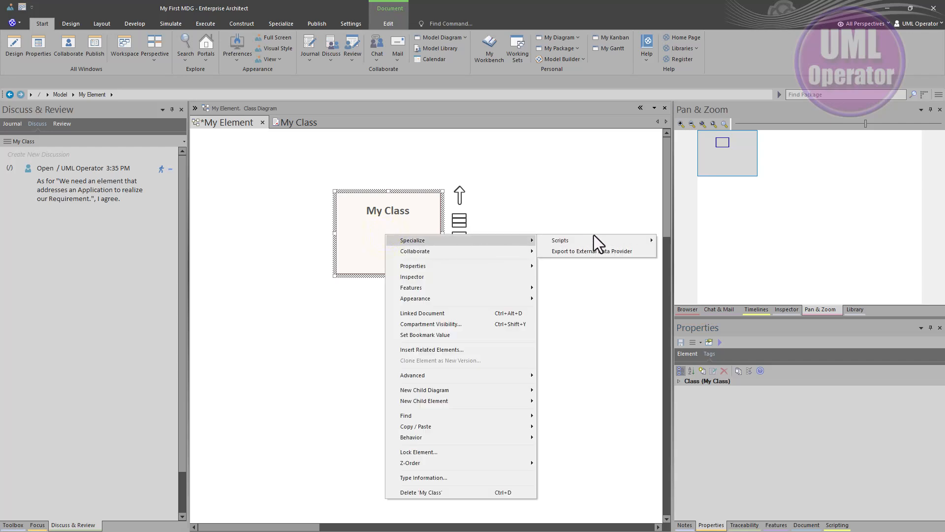
mouse_move(604, 240)
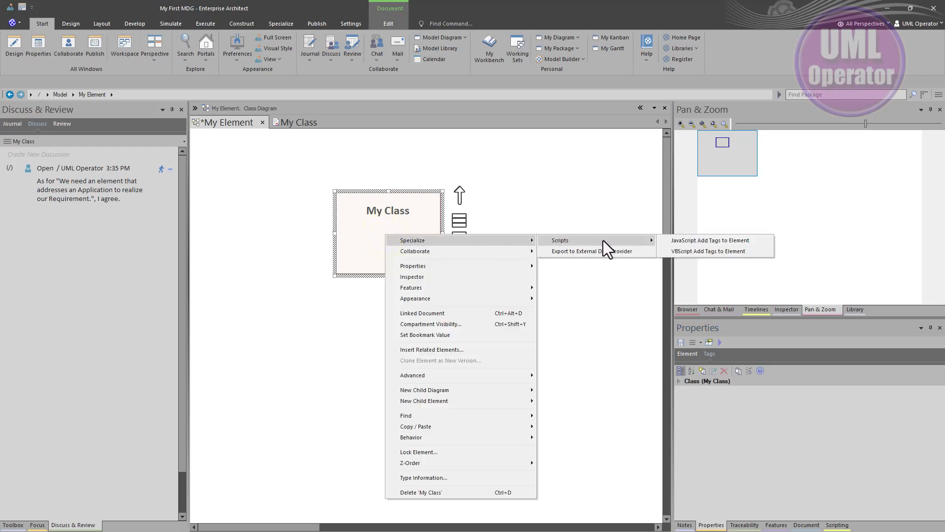
left_click(687, 241)
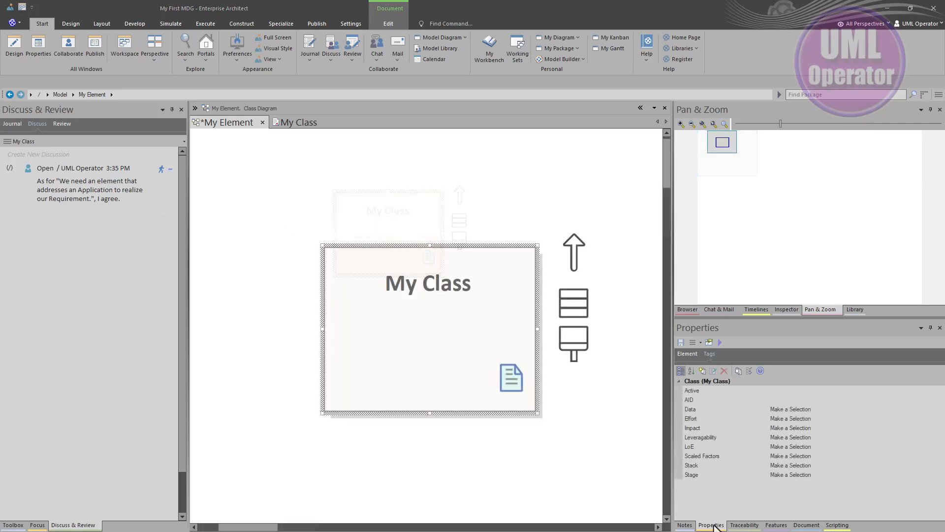
Undock the Properties window beside My Class and set the Data tag to Storage
left_click_drag(711, 525, 602, 204)
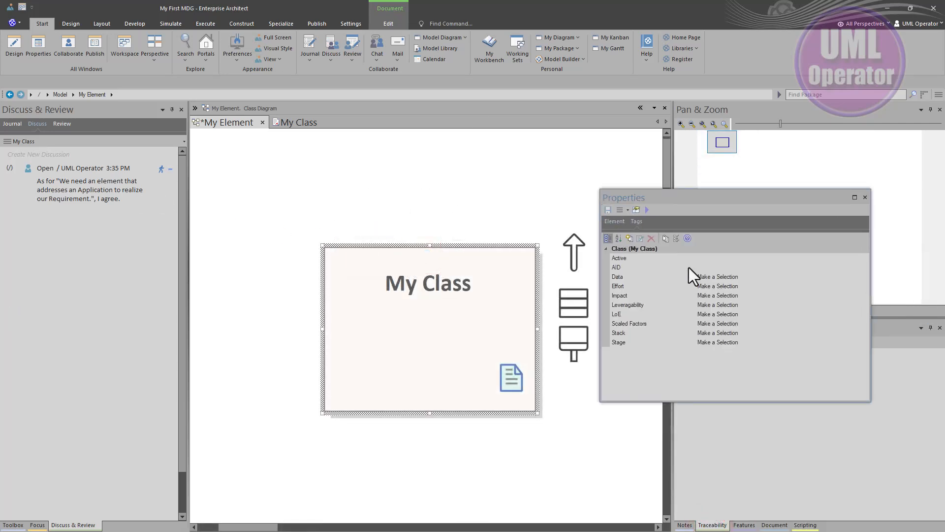
left_click(772, 278)
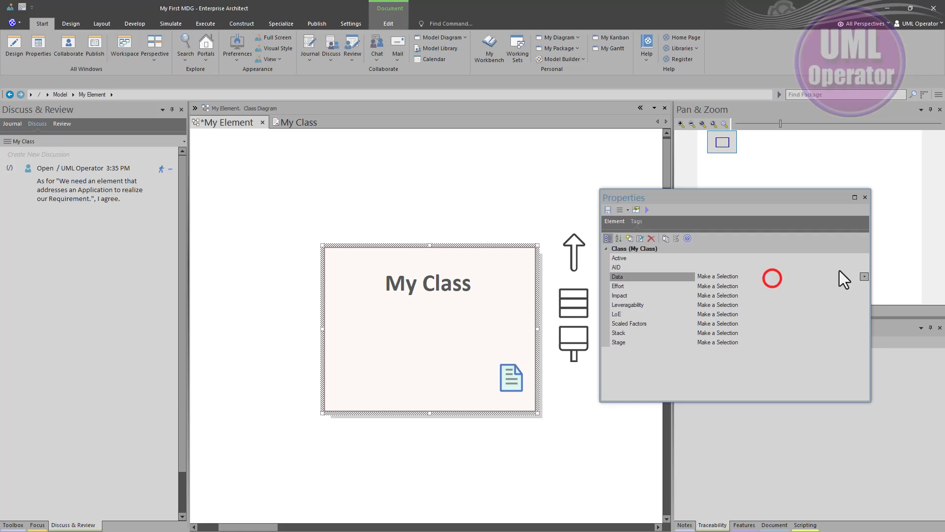
left_click(864, 277)
left_click(733, 315)
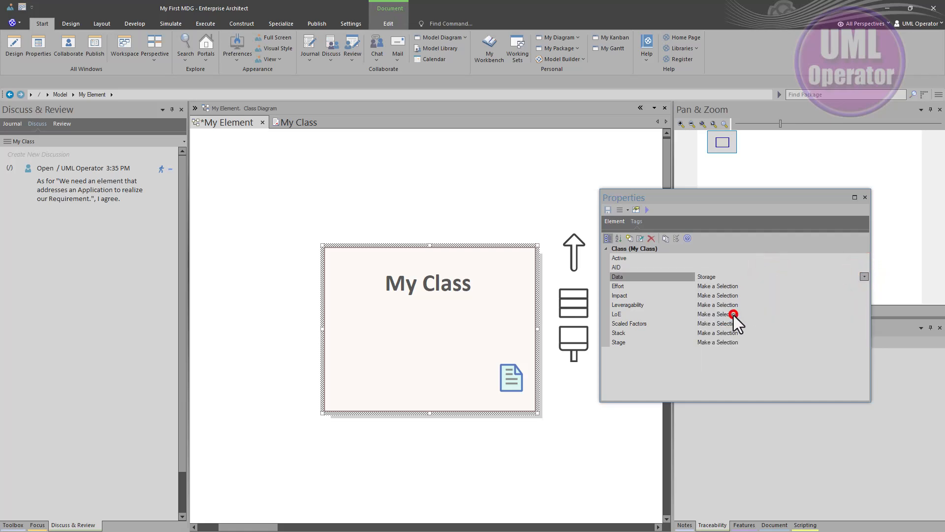
Set the Leveragability tag of My Class to Invest
left_click(635, 305)
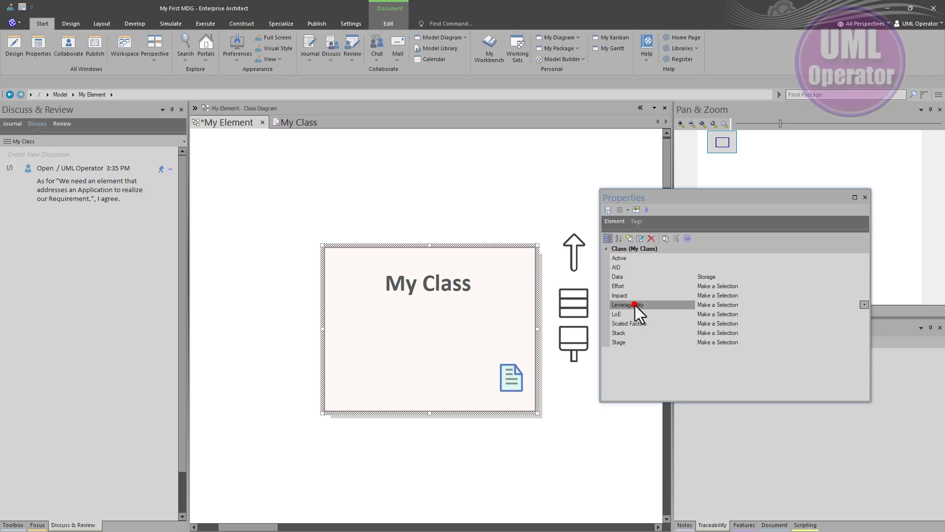
left_click(726, 301)
left_click(864, 304)
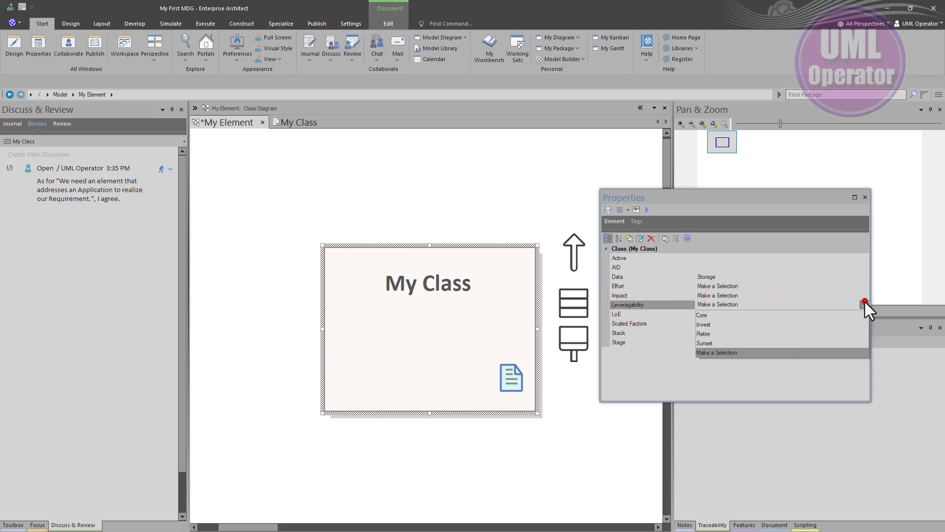
left_click(721, 325)
Set the Stage tag of My Class to Design
left_click(635, 342)
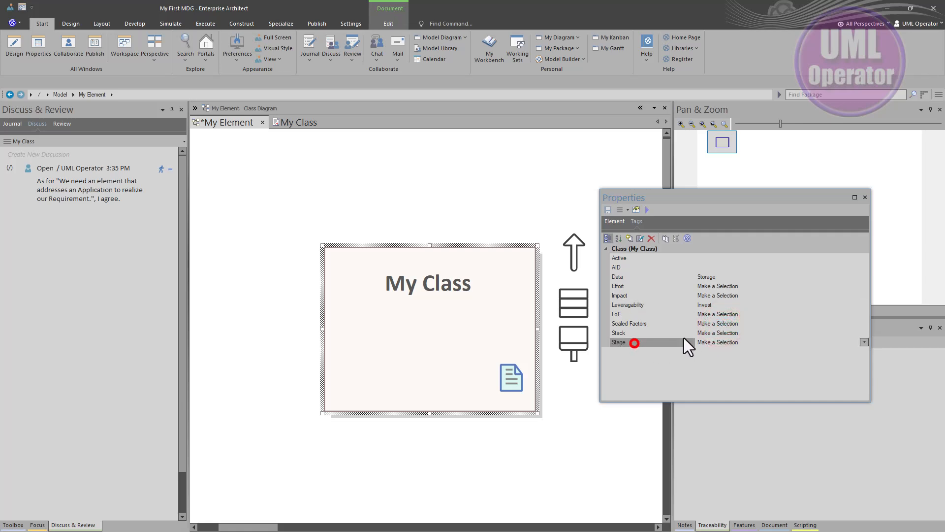
left_click(753, 340)
left_click(811, 340)
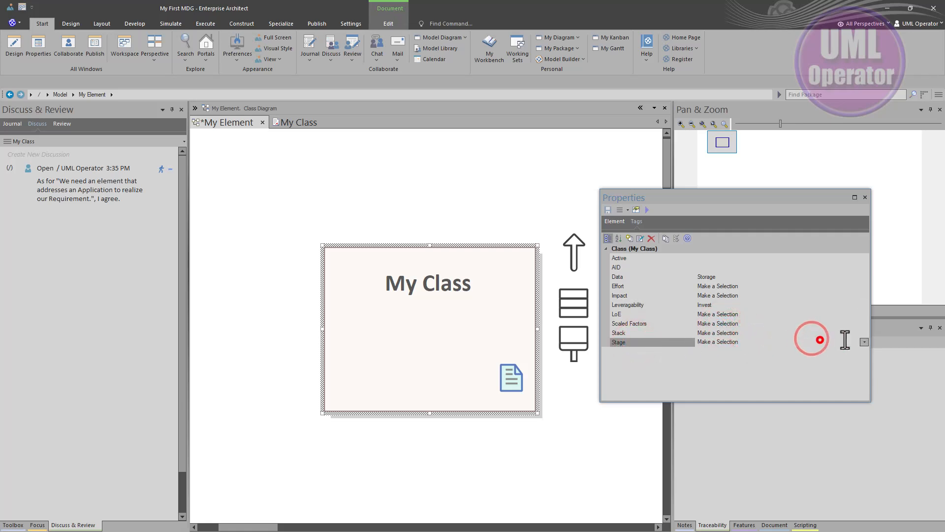
left_click(862, 342)
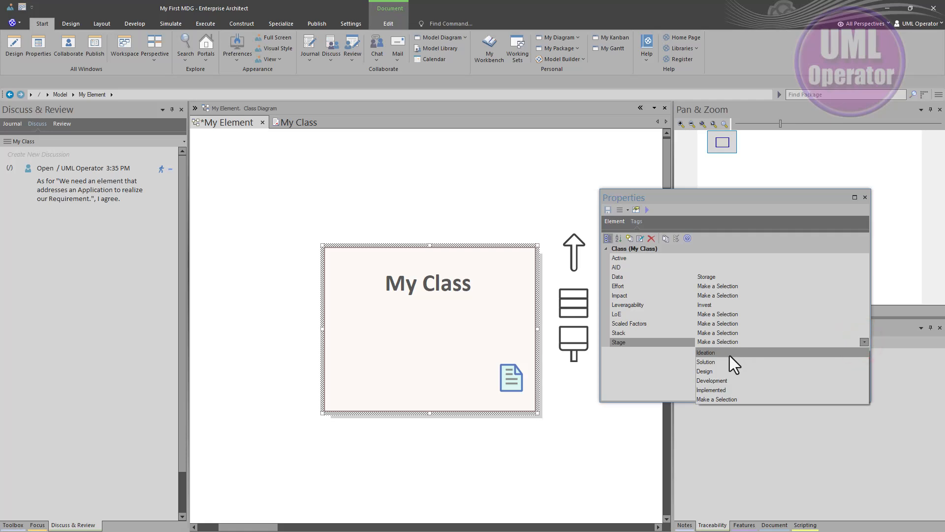
left_click(722, 369)
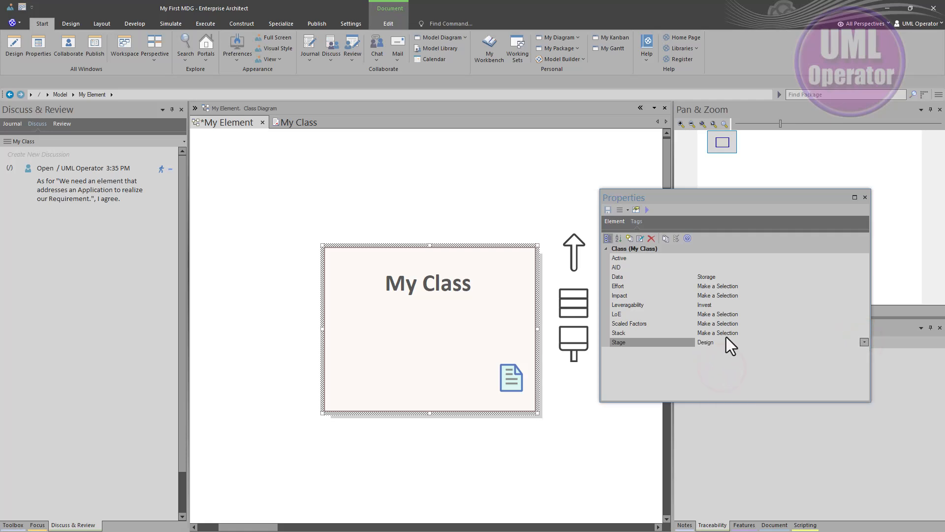
Set the AID tag of My Class to 1406
left_click(763, 323)
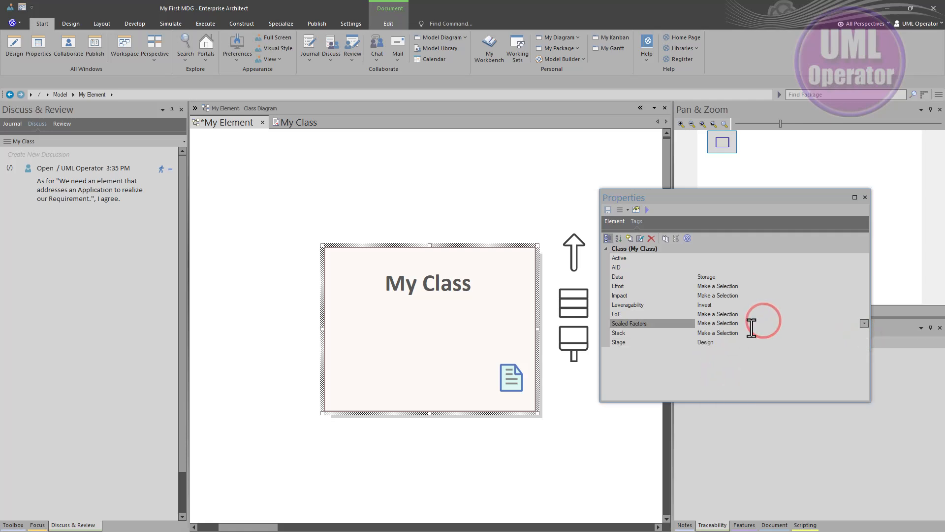
left_click(707, 267)
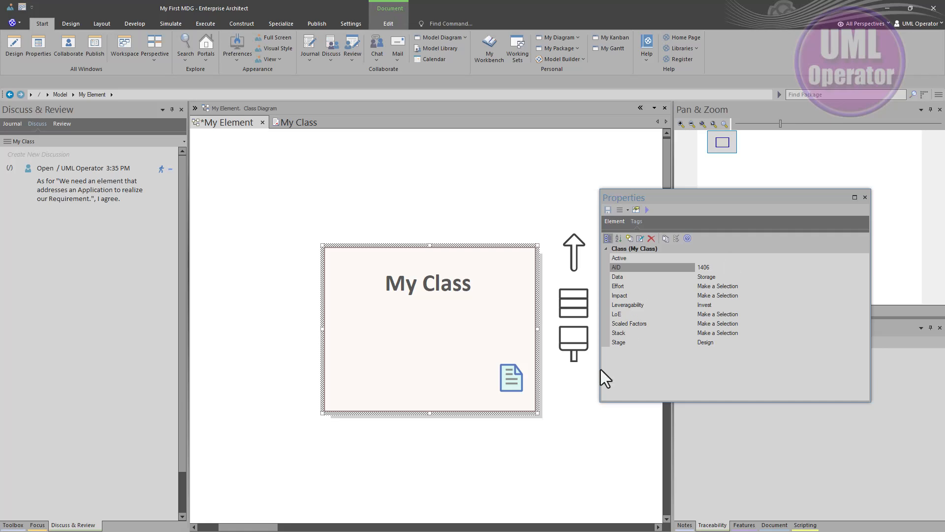
left_click(707, 371)
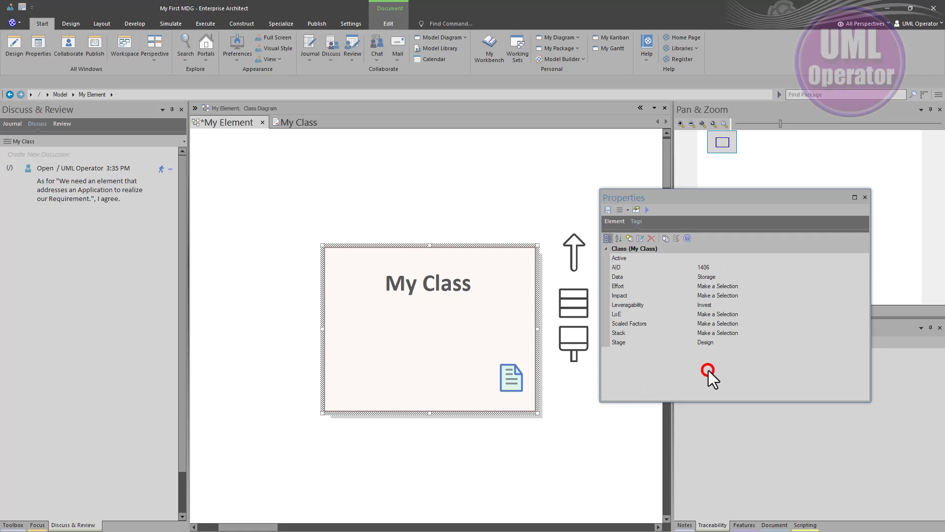
Enable the Tags compartment for My Class through Compartment Visibility and move the element up and to the left in the diagram
left_click(454, 356)
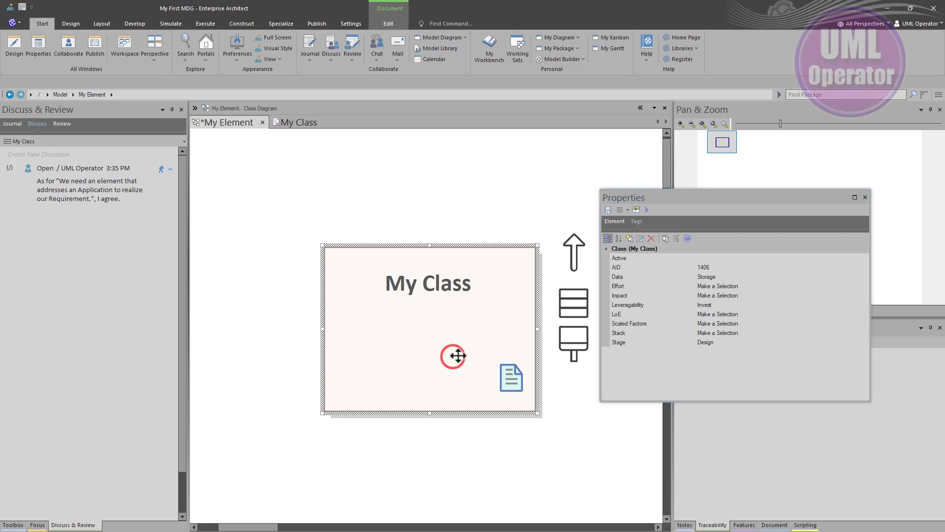
right_click(412, 321)
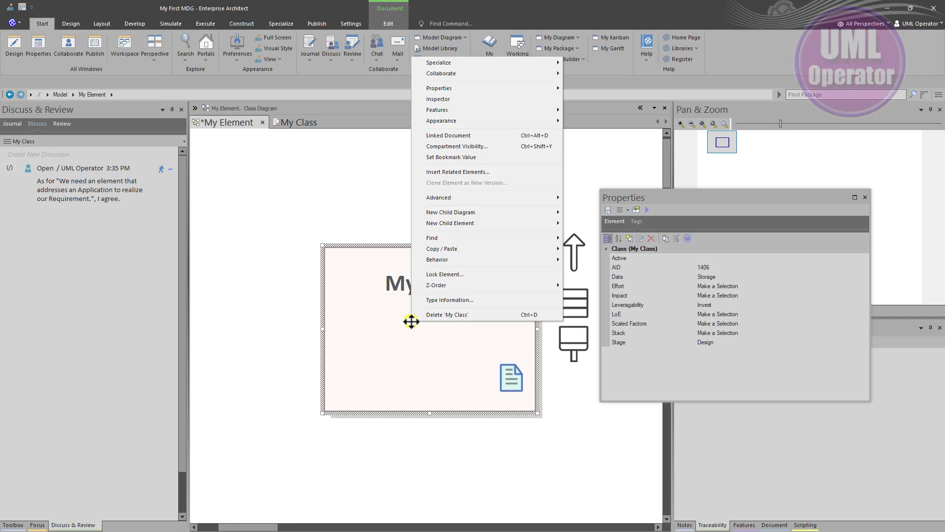
left_click(448, 150)
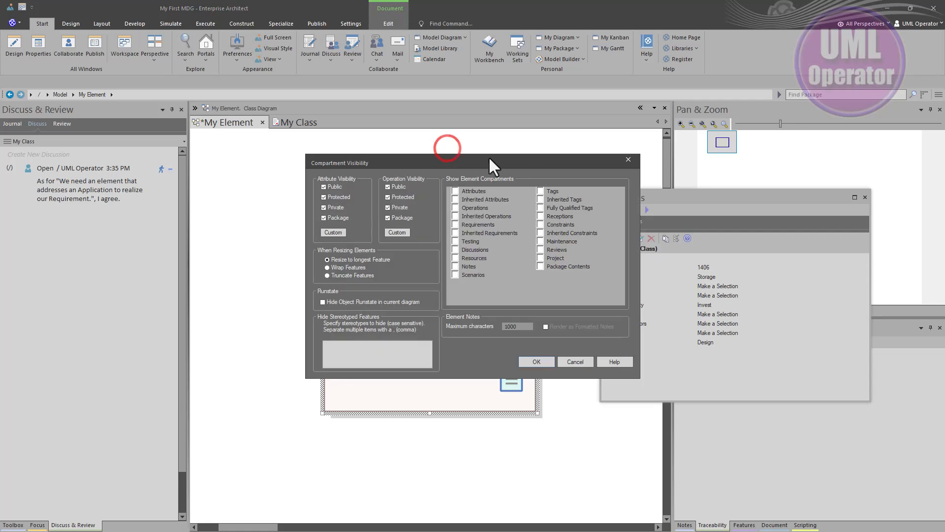
left_click(541, 190)
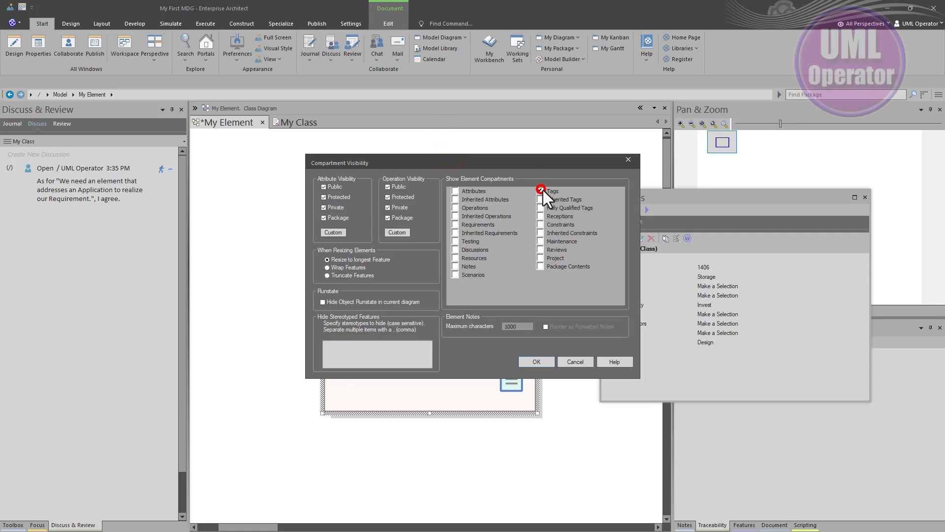
left_click(536, 361)
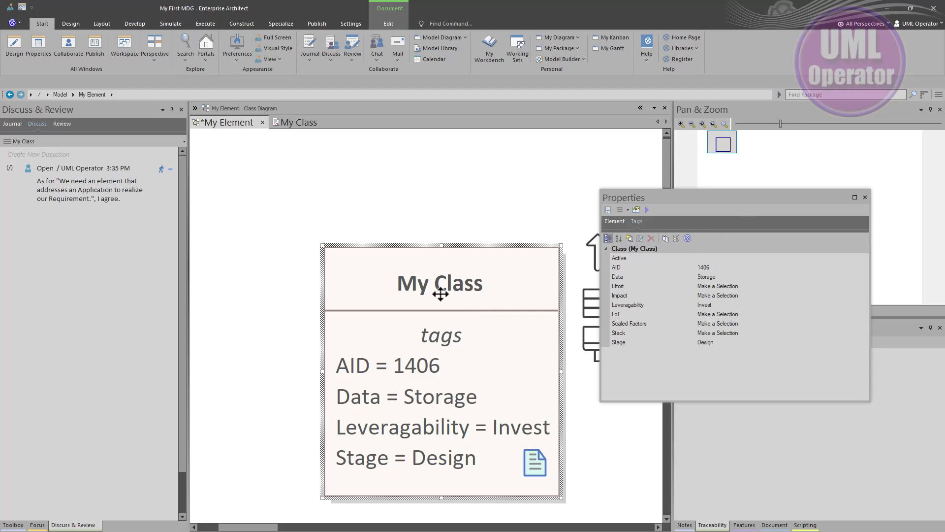
left_click_drag(441, 294, 375, 218)
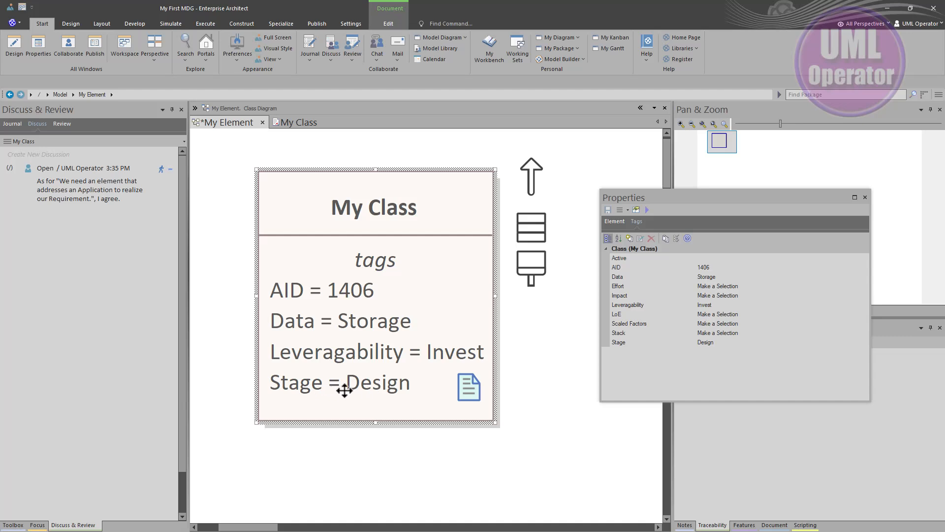
Review My Class's Stage tag, linked document, Journal and My Workbench, moving the floating Properties window aside and closing it
left_click(394, 394)
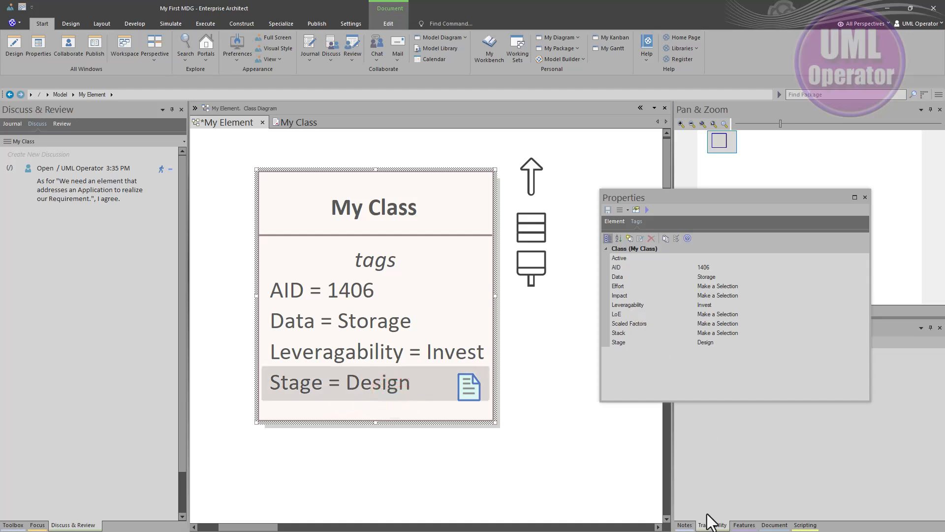
left_click(774, 525)
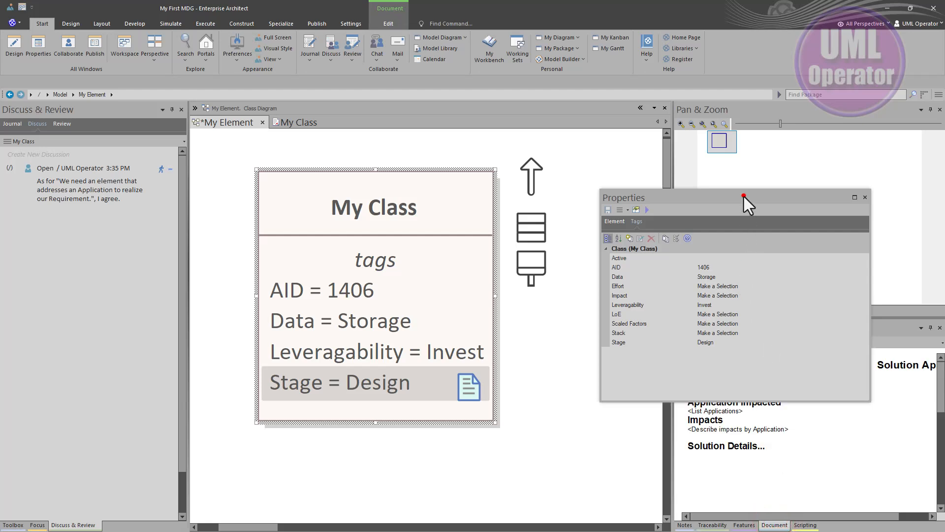
left_click_drag(743, 197, 743, 85)
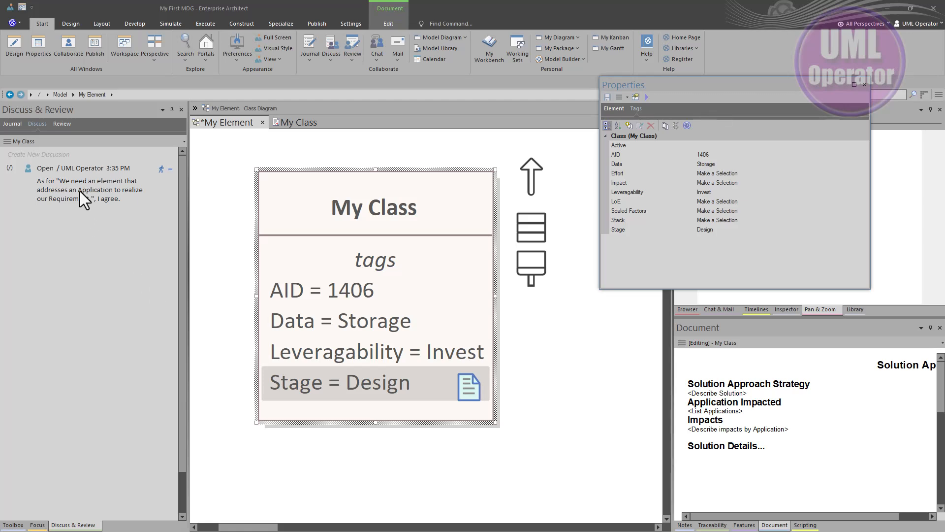
left_click(11, 124)
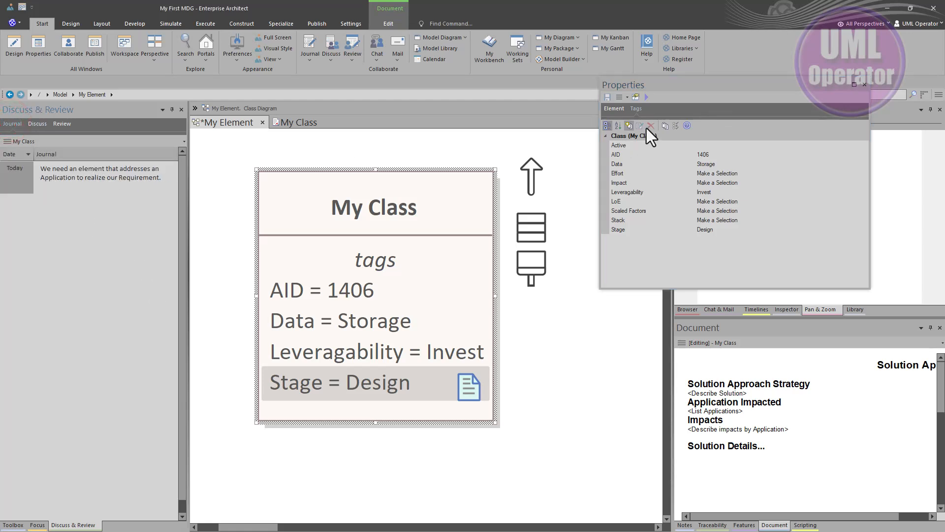
left_click_drag(748, 90, 487, 267)
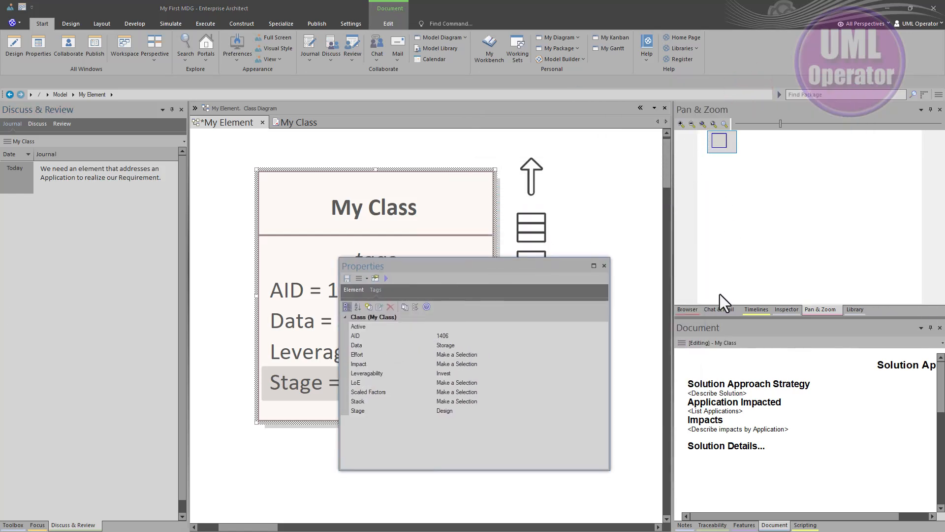
left_click(716, 309)
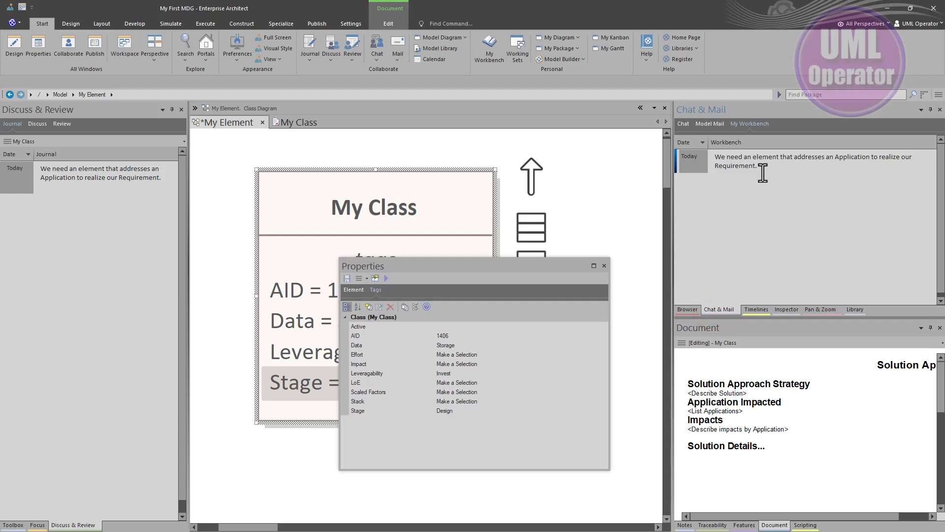
left_click(604, 266)
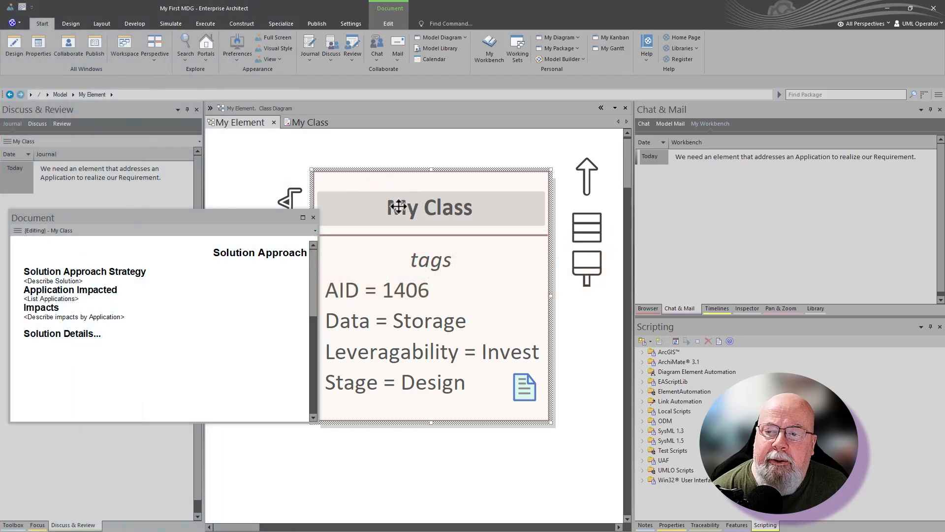
Compare the Journal entries of the My Element diagram and My Class, and check the class's linked document against the My Workbench entry
left_click(270, 157)
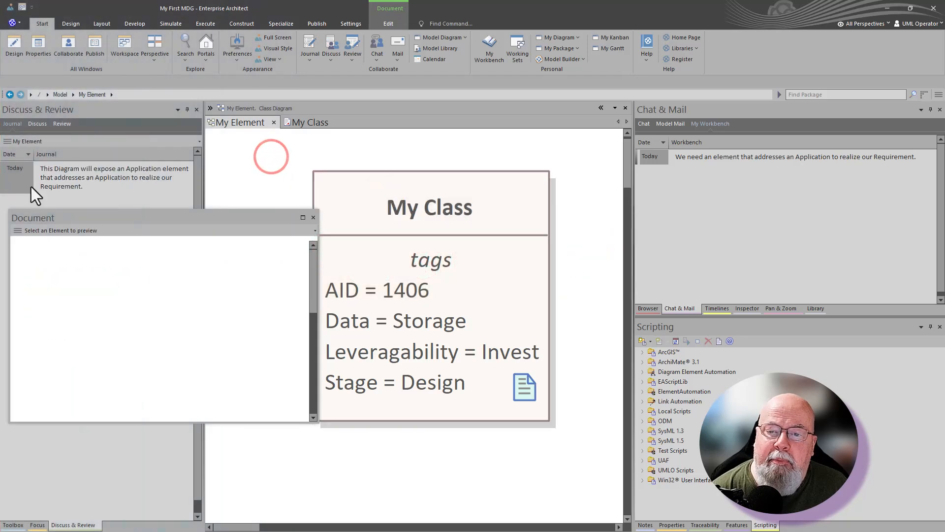
left_click(332, 197)
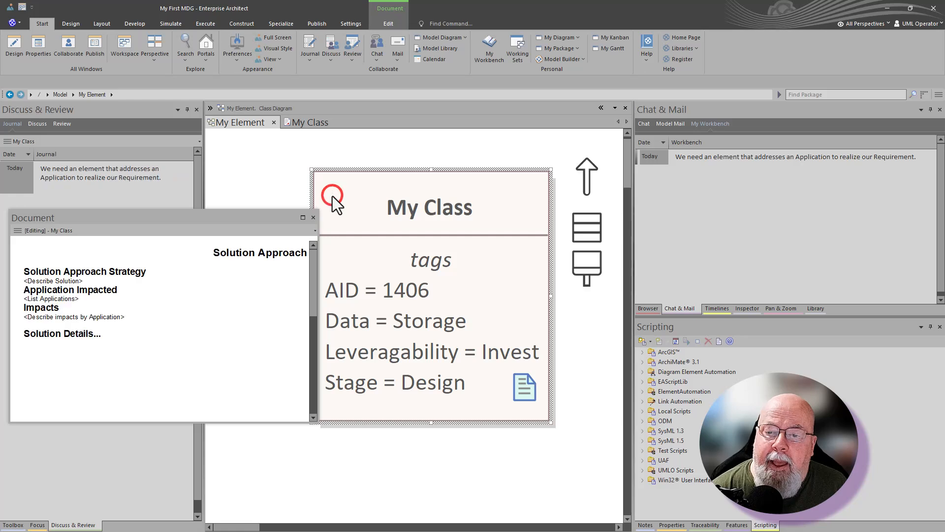
left_click(132, 220)
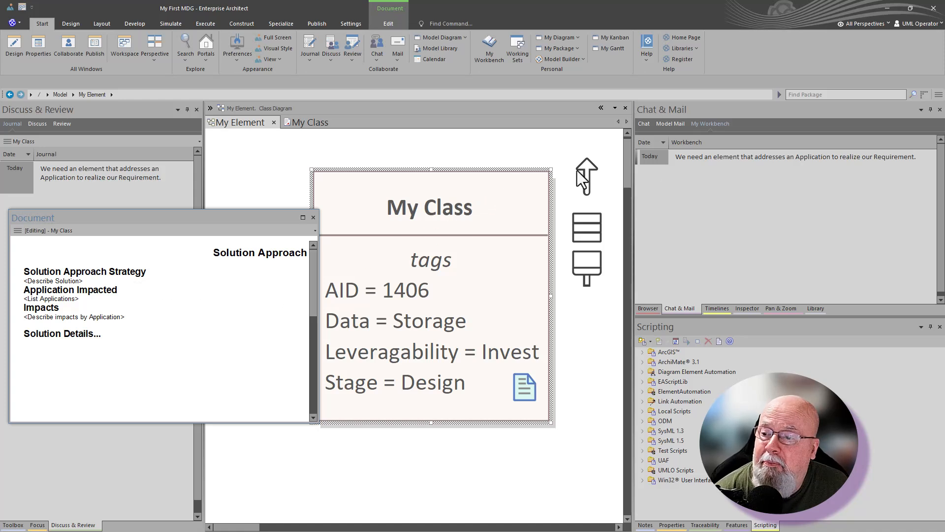
left_click(696, 158)
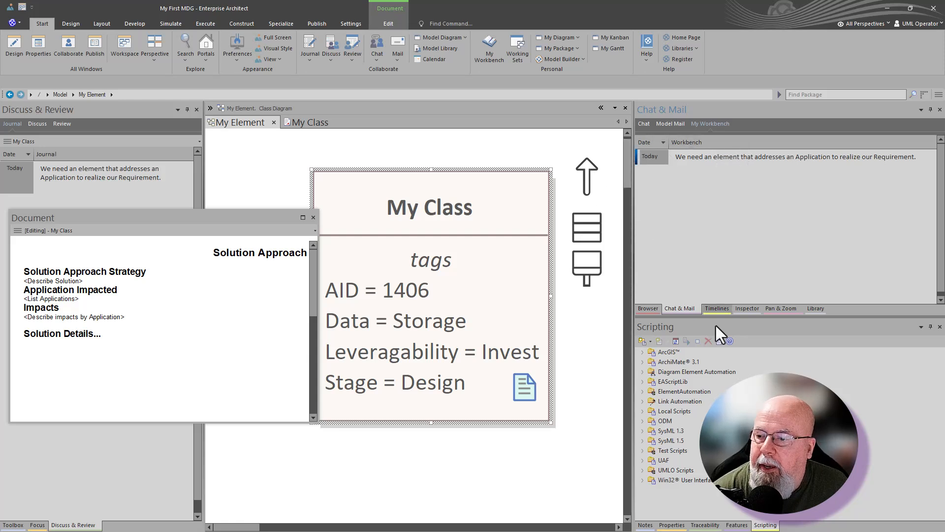
Show the tagged values of My Class in its properties
left_click(493, 274)
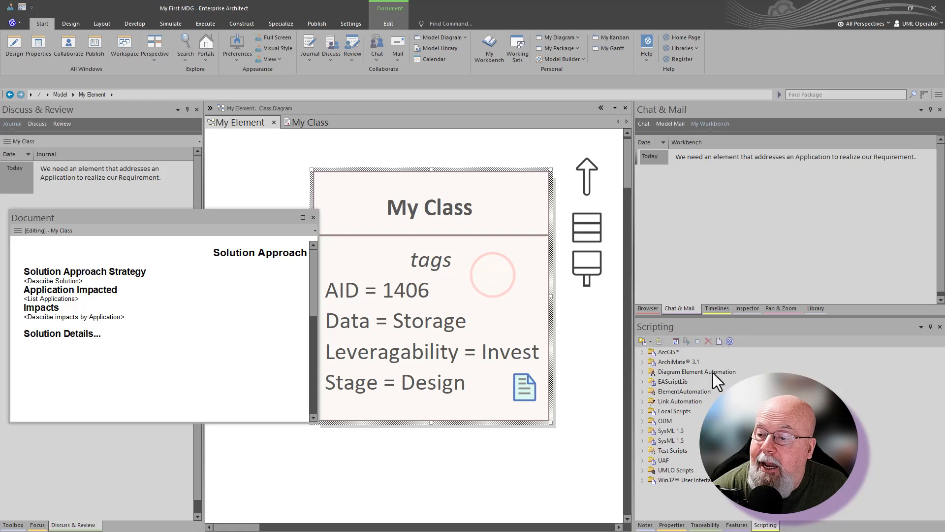
left_click(672, 525)
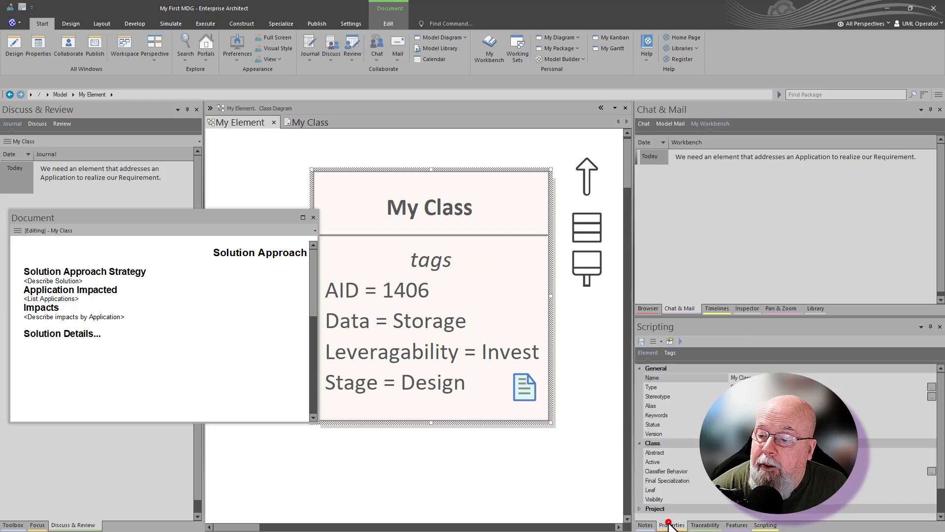
left_click(669, 351)
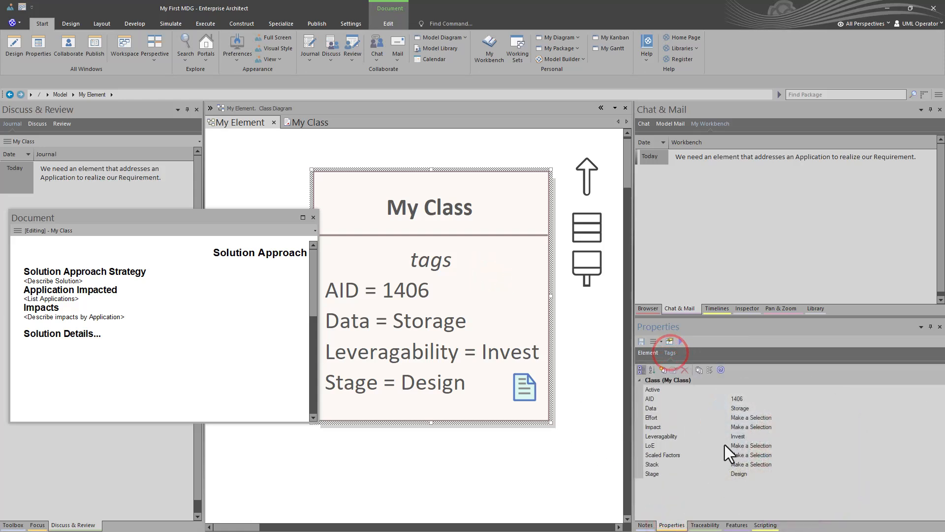